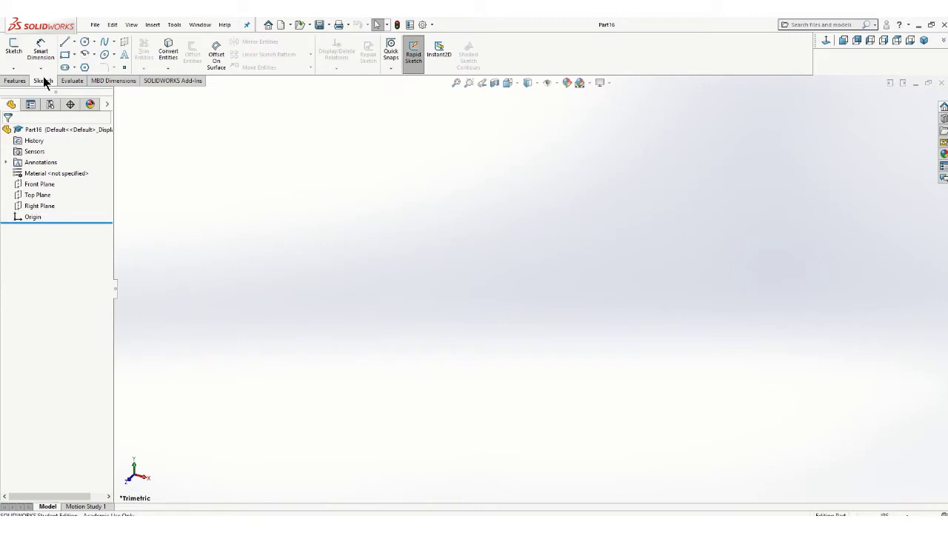
Sketch two circles on the Front Plane, one on each side of the origin and level with it, the left about 1.25 in diameter
{"action": "left_click", "coordinate": [14, 48]}
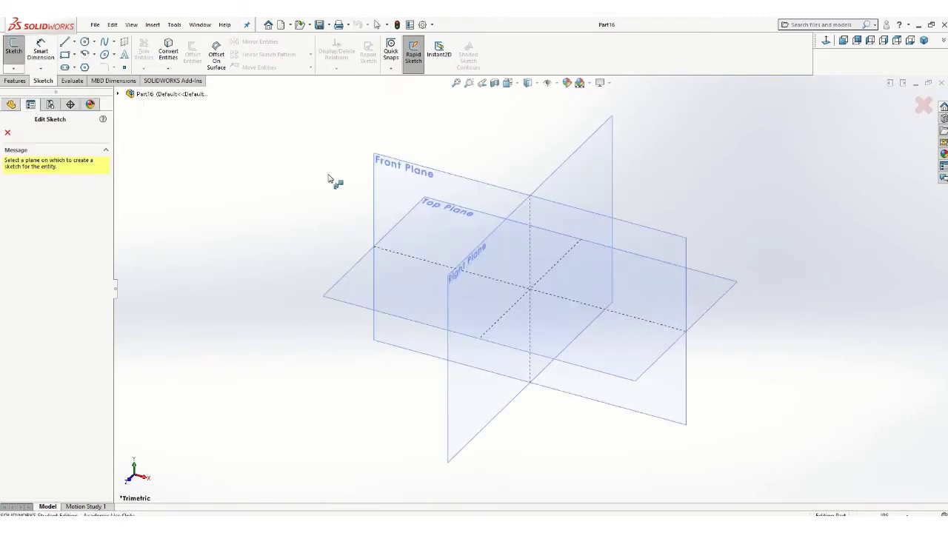
{"action": "left_click", "coordinate": [392, 176]}
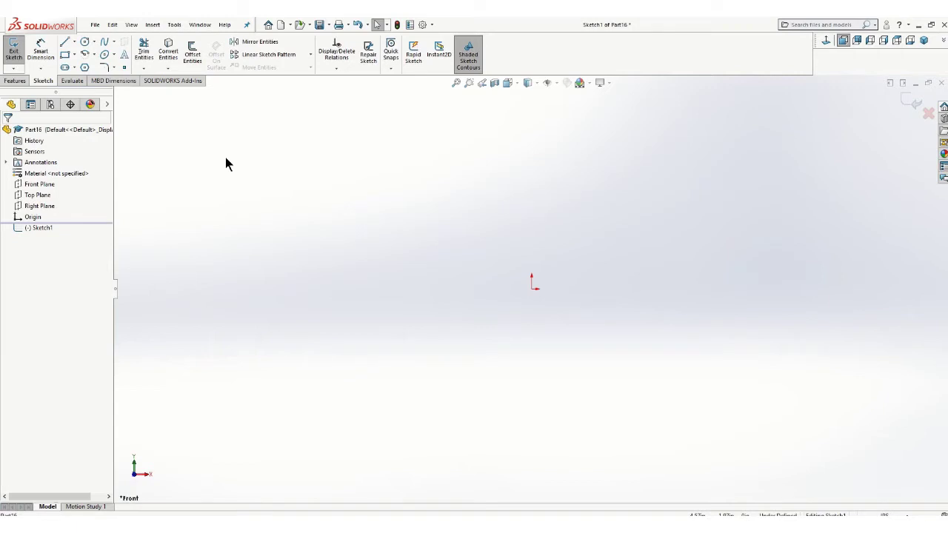
{"action": "left_click", "coordinate": [84, 42]}
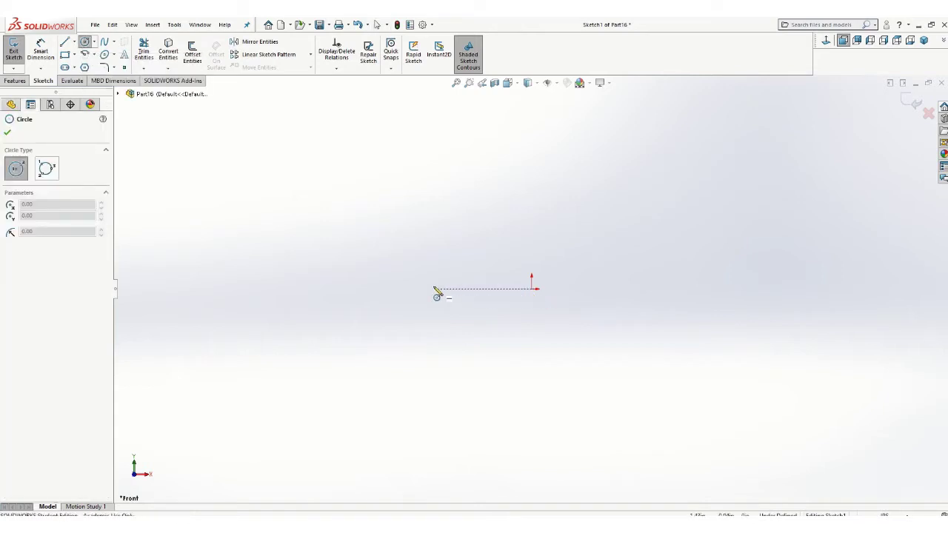
{"action": "left_click", "coordinate": [406, 290]}
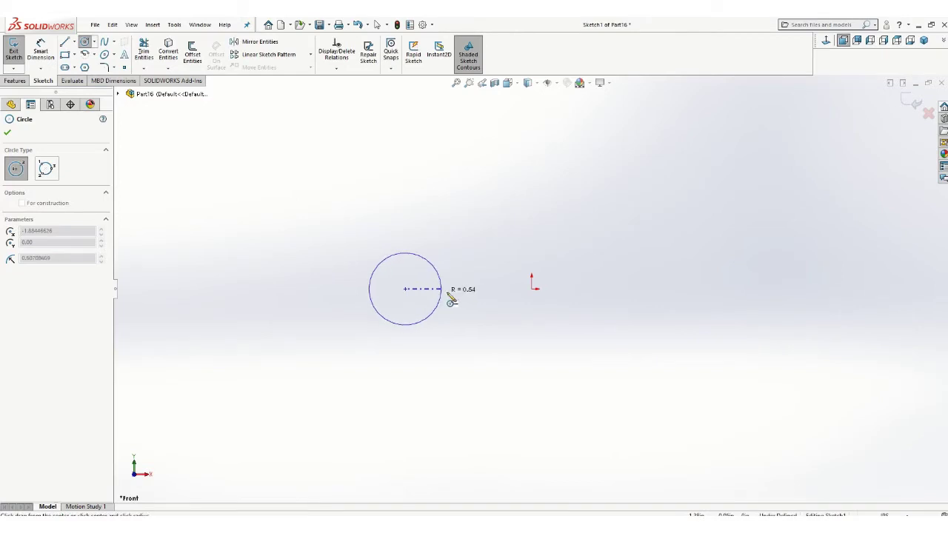
{"action": "left_click", "coordinate": [449, 293]}
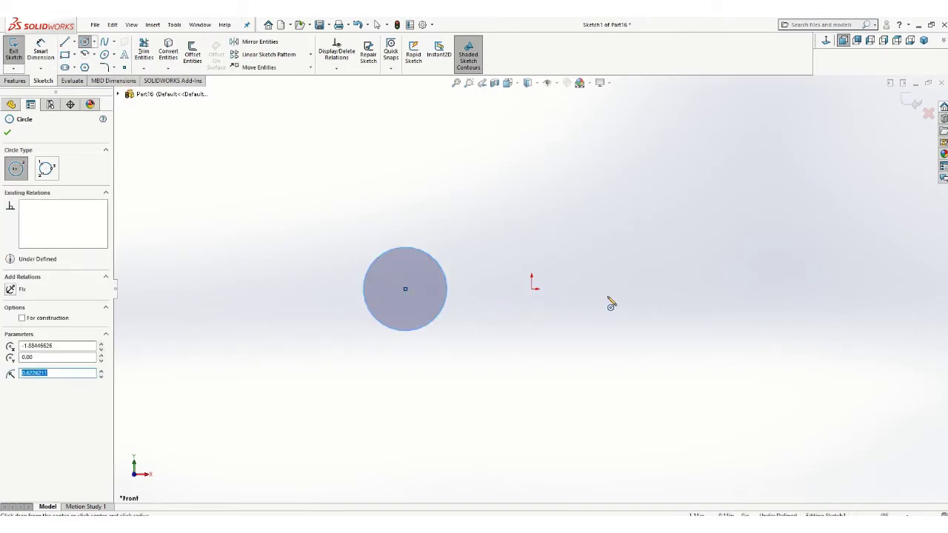
{"action": "left_click", "coordinate": [650, 289]}
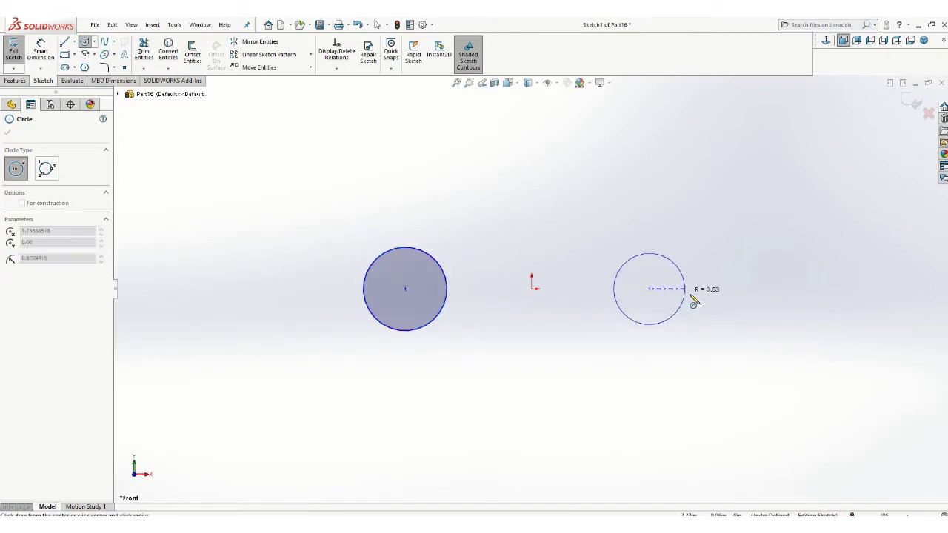
{"action": "left_click", "coordinate": [696, 301]}
Dimension the diameters of the left and right circles to 2 in each
{"action": "left_click", "coordinate": [54, 63]}
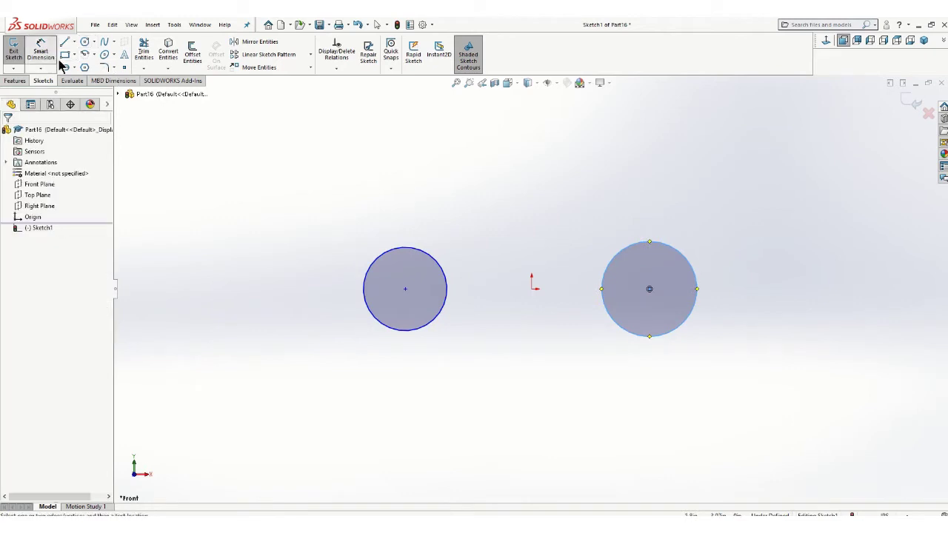
{"action": "left_click", "coordinate": [398, 250]}
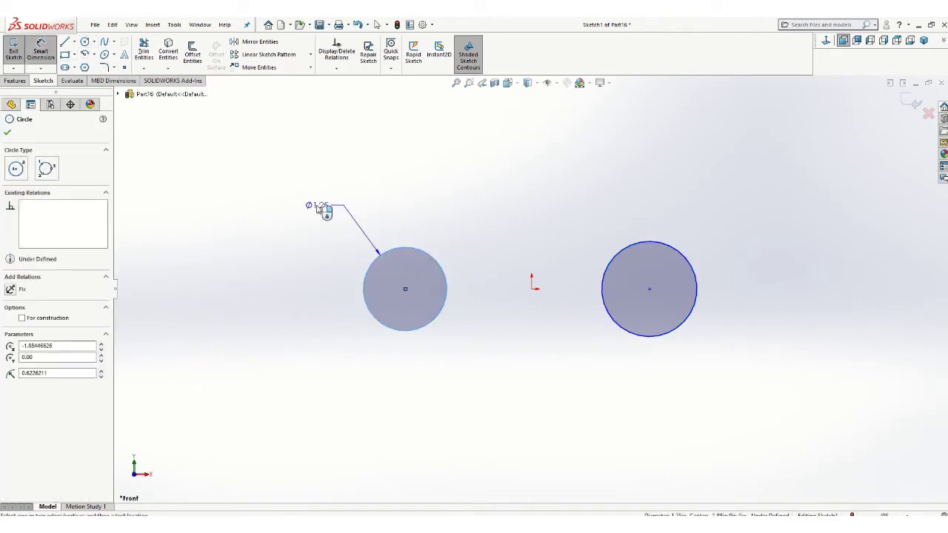
{"action": "left_click", "coordinate": [318, 207]}
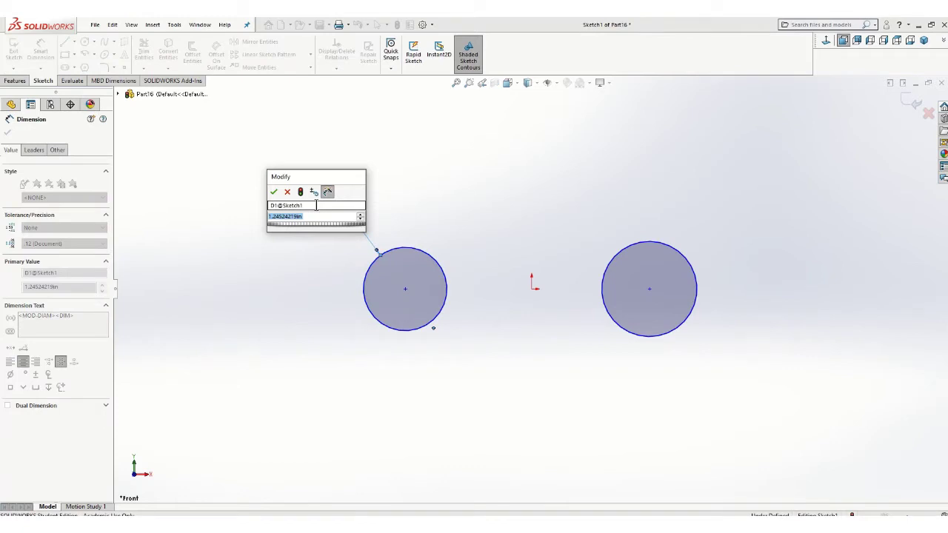
{"action": "type", "text": "2"}
{"action": "key", "text": "Return"}
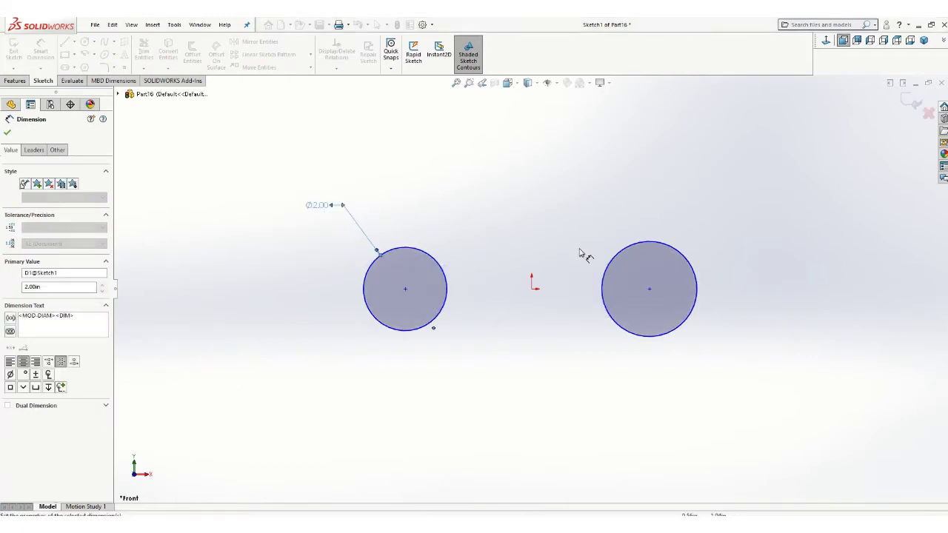
{"action": "left_click", "coordinate": [666, 248]}
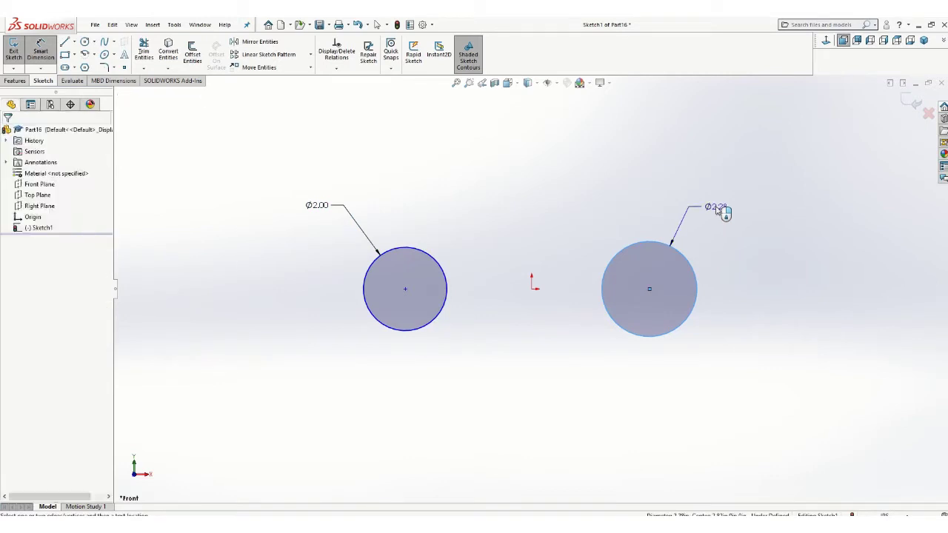
{"action": "left_click", "coordinate": [714, 209]}
{"action": "type", "text": "2"}
{"action": "key", "text": "Return"}
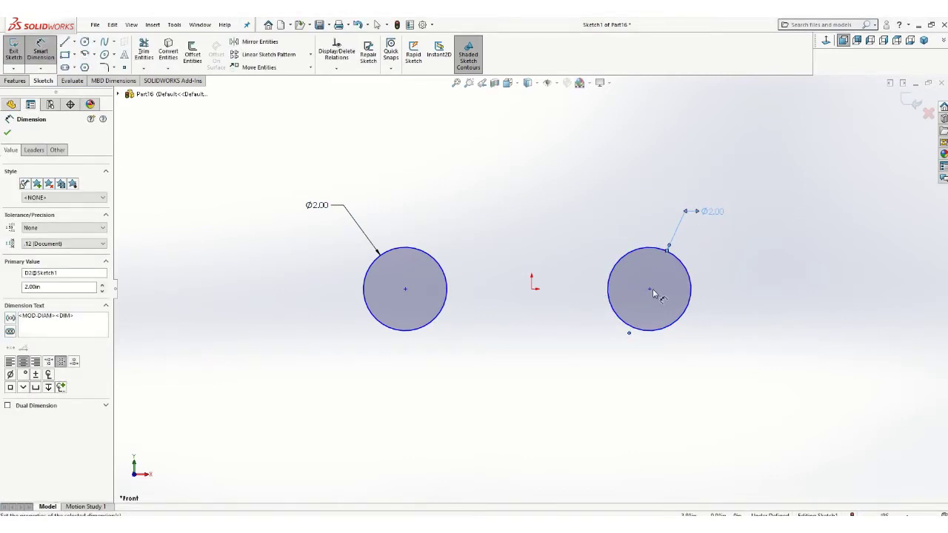
Dimension the horizontal distance between the two circle centers to 4 in
{"action": "left_click", "coordinate": [650, 291]}
{"action": "left_click", "coordinate": [405, 288]}
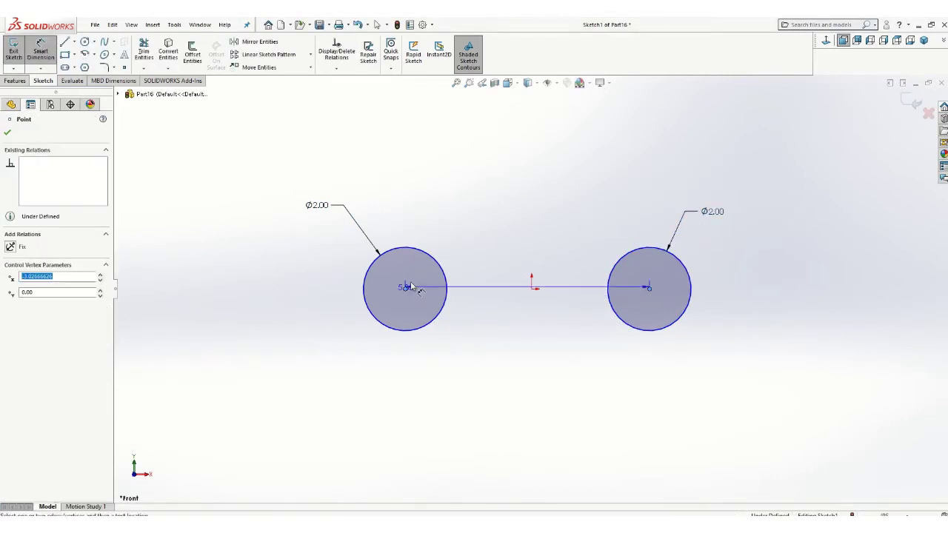
{"action": "left_click", "coordinate": [511, 192]}
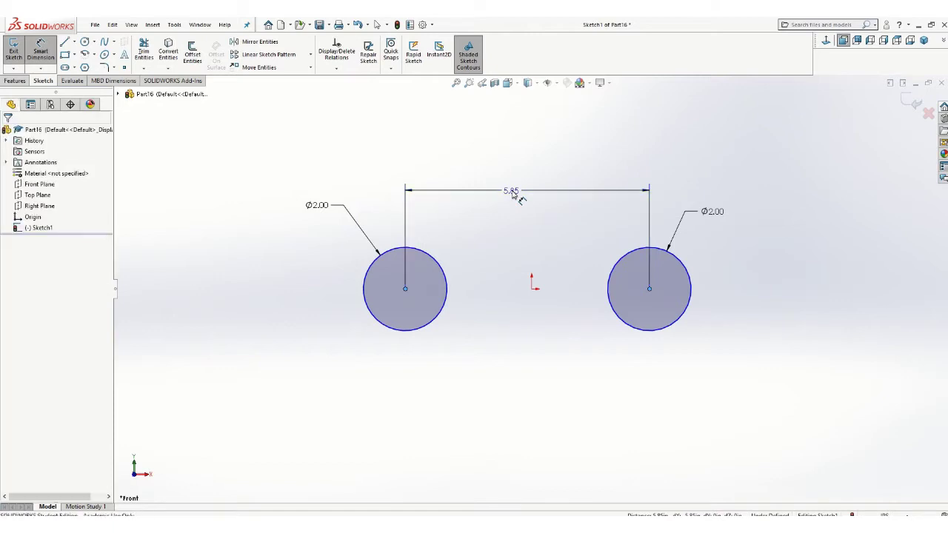
{"action": "type", "text": "4"}
{"action": "key", "text": "Return"}
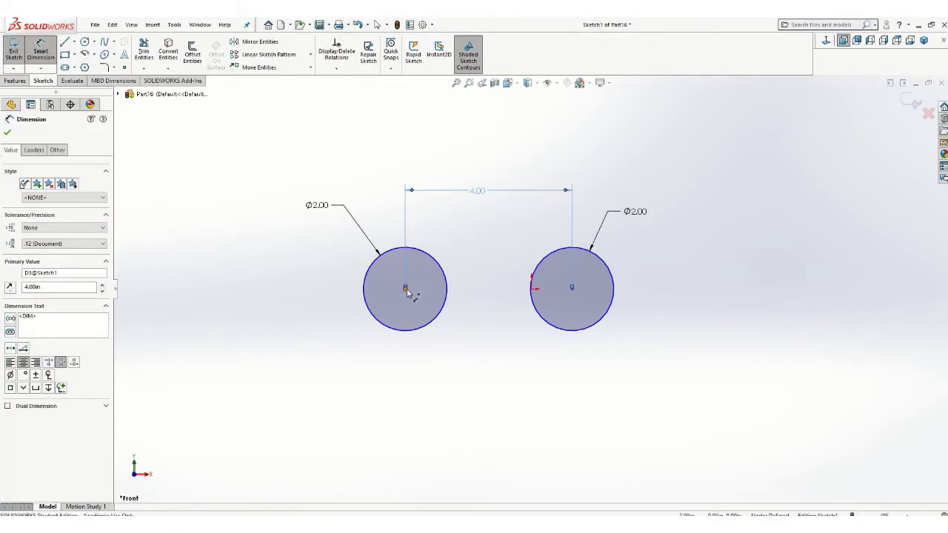
Dimension the left circle's center 2 in horizontally from the origin
{"action": "left_click", "coordinate": [405, 289]}
{"action": "left_click", "coordinate": [531, 289]}
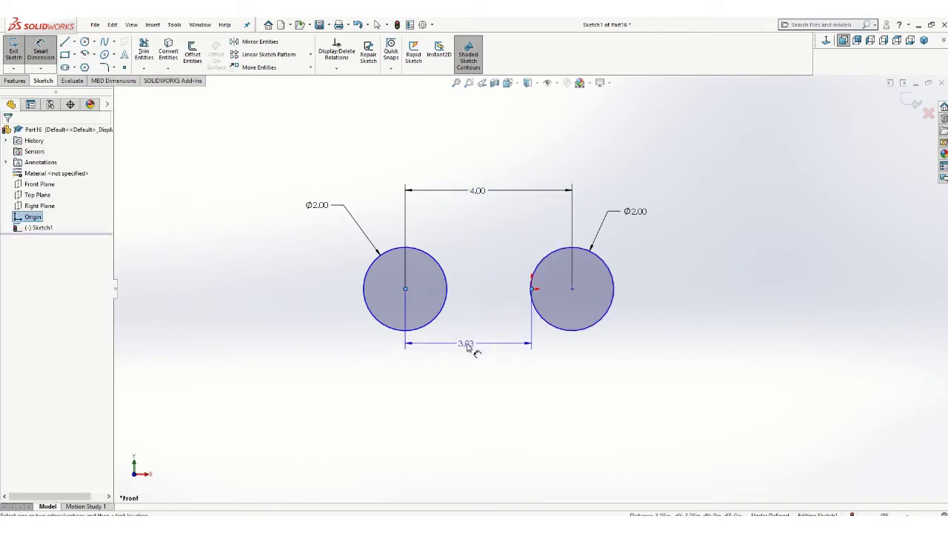
{"action": "left_click", "coordinate": [474, 351]}
{"action": "type", "text": "2"}
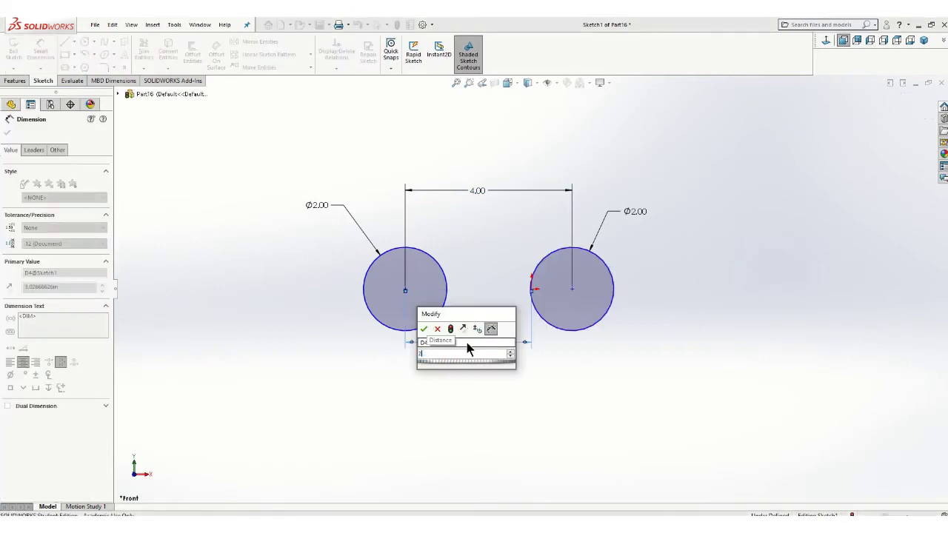
{"action": "key", "text": "Return"}
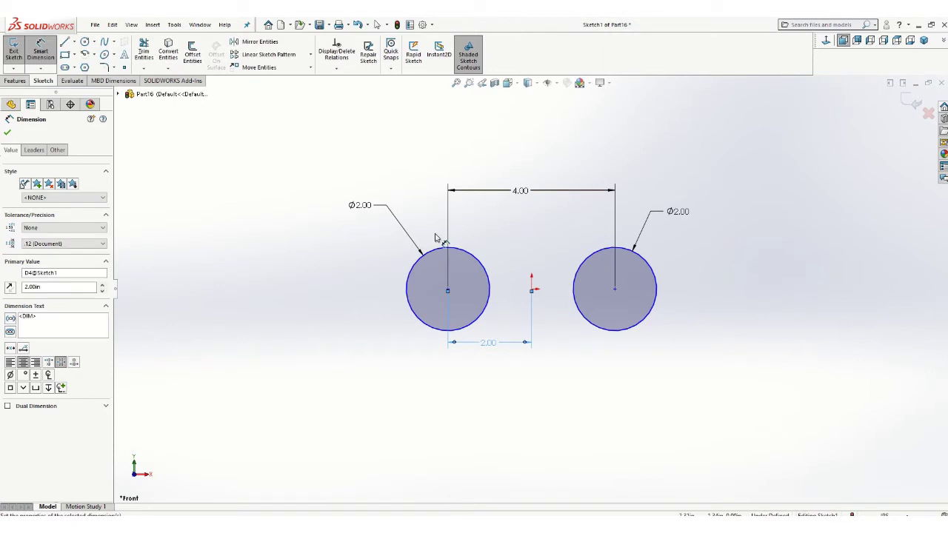
{"action": "left_click", "coordinate": [8, 131]}
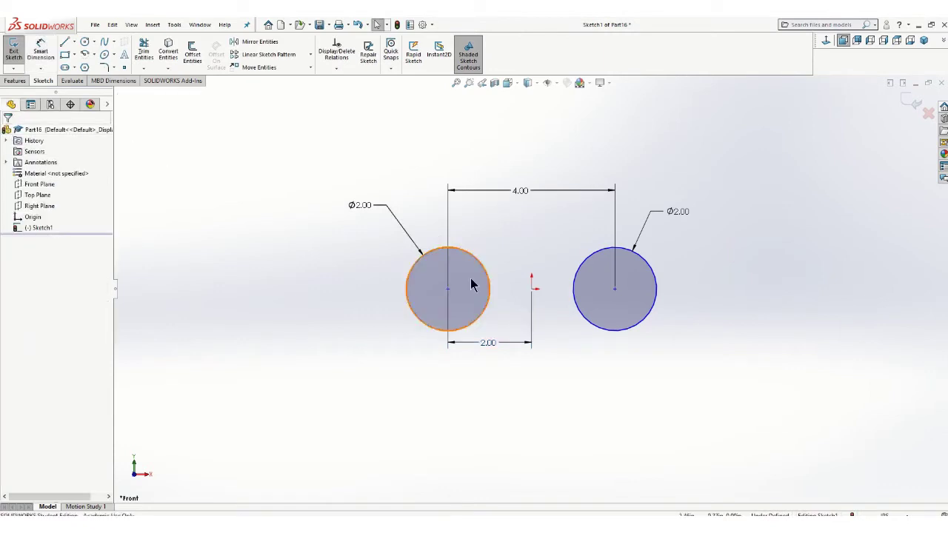
Sketch a horizontal corner rectangle about 7.68 by 0.76 in across both circles, extending past their outer sides
{"action": "left_click", "coordinate": [65, 56]}
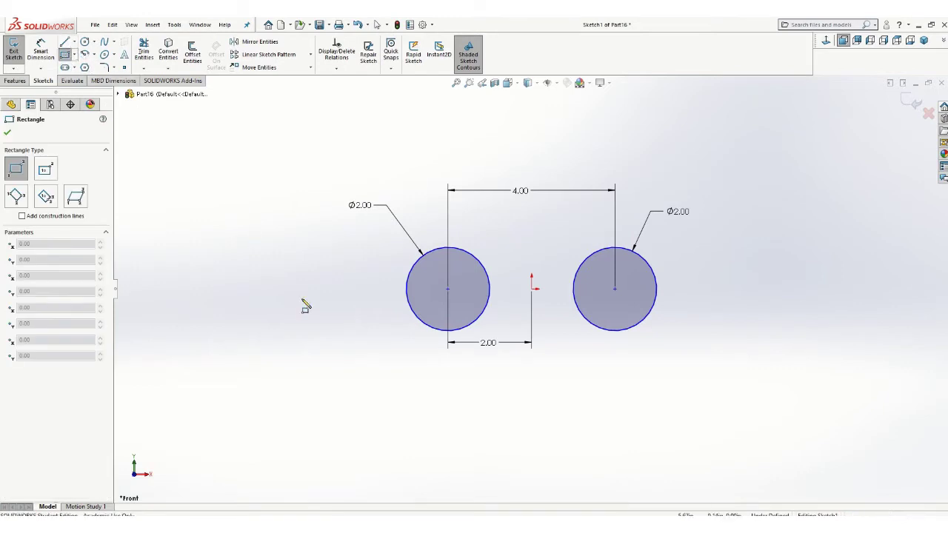
{"action": "left_click", "coordinate": [374, 273]}
{"action": "left_click", "coordinate": [694, 303]}
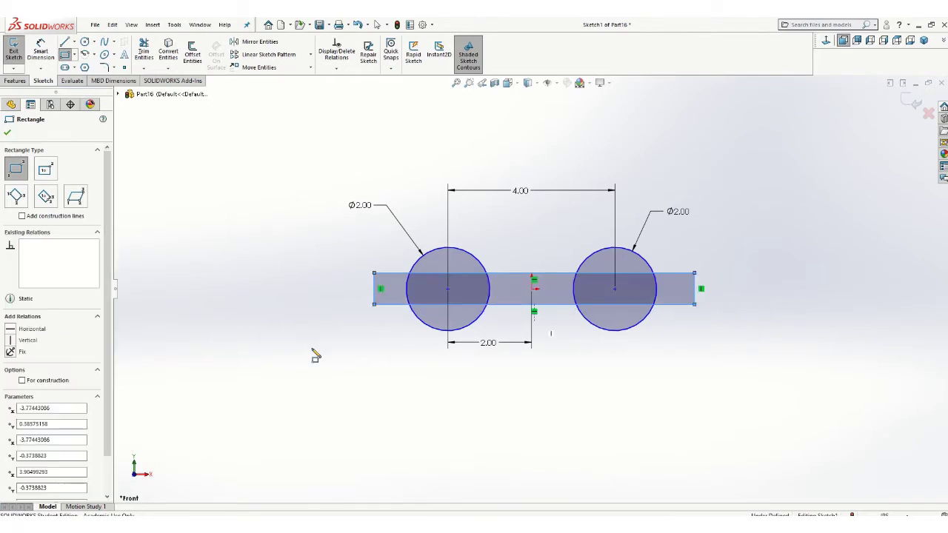
{"action": "left_click", "coordinate": [6, 132]}
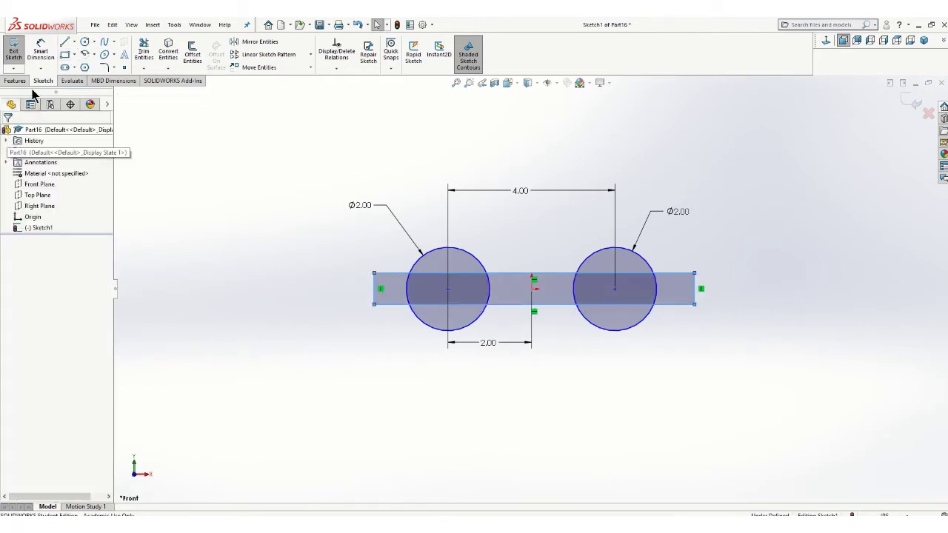
Dimension the rectangle's left edge to set its height to 0.75 in
{"action": "left_click", "coordinate": [45, 48]}
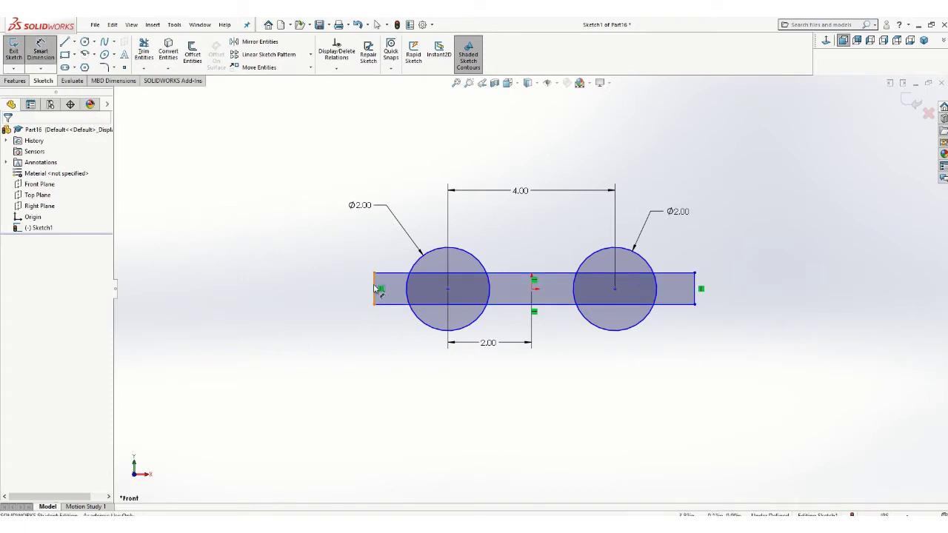
{"action": "left_click", "coordinate": [378, 288]}
{"action": "left_click", "coordinate": [327, 288]}
{"action": "type", "text": "7"}
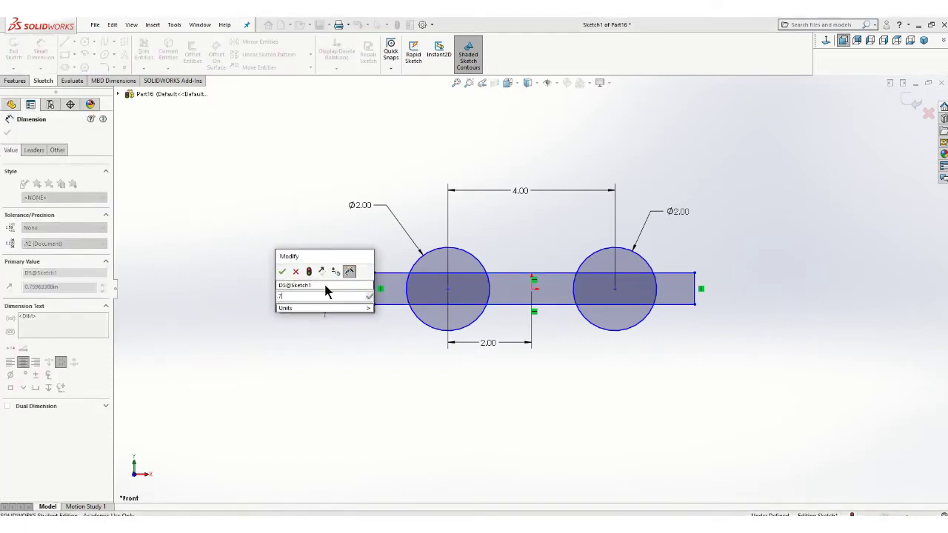
{"action": "type", "text": "5"}
{"action": "key", "text": "Return"}
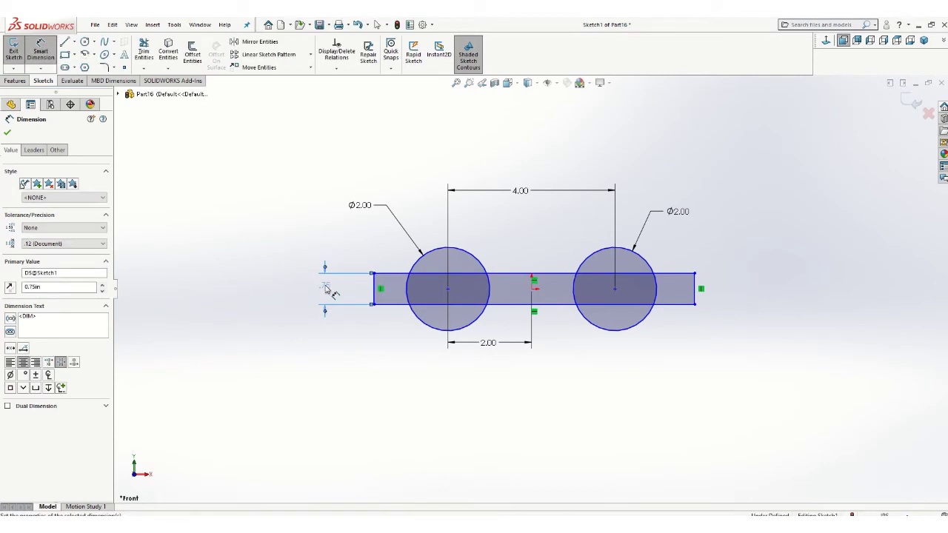
Dimension the rectangle's length between its two vertical edges to 6.5 in
{"action": "left_click", "coordinate": [376, 304]}
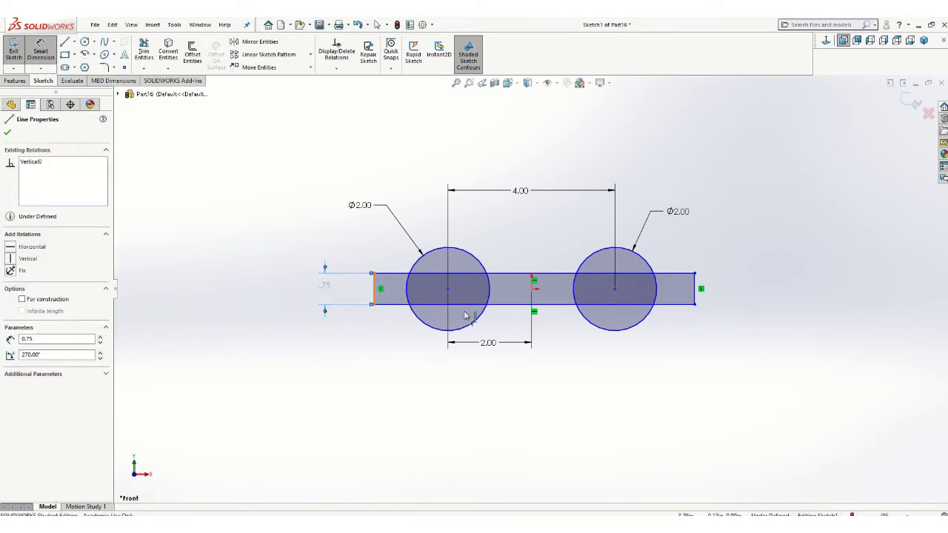
{"action": "left_click", "coordinate": [694, 299]}
{"action": "left_click", "coordinate": [548, 383]}
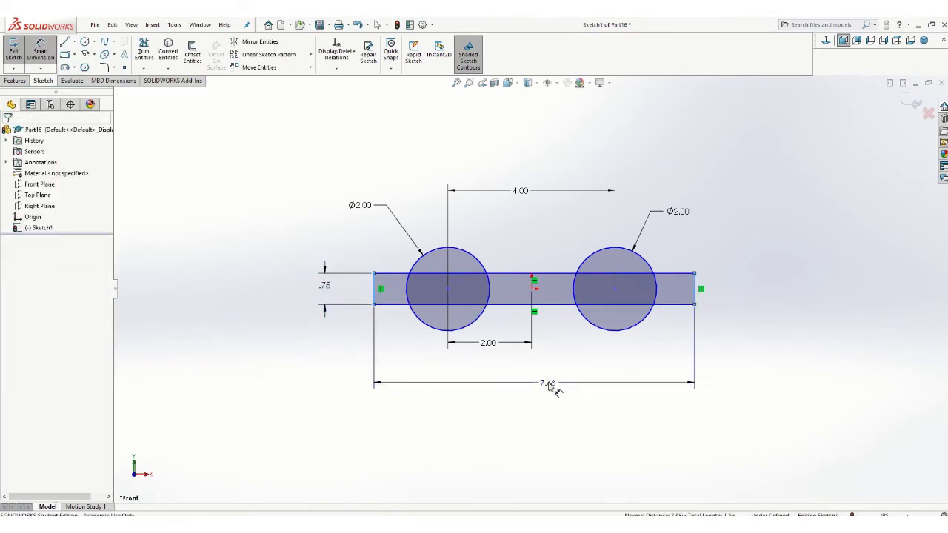
{"action": "type", "text": "6.5"}
{"action": "key", "text": "Return"}
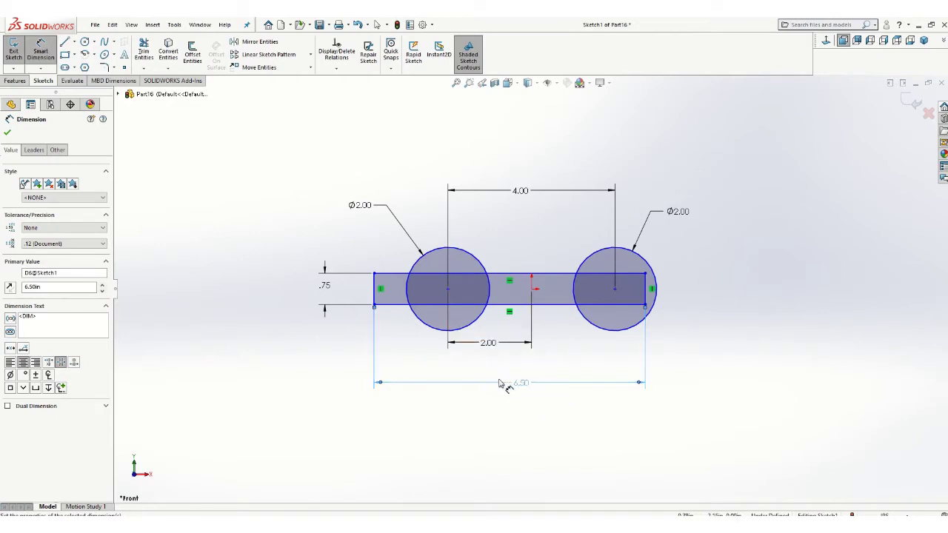
Dimension the rectangle's left edge 3.25 in horizontally from the origin
{"action": "left_click", "coordinate": [375, 294]}
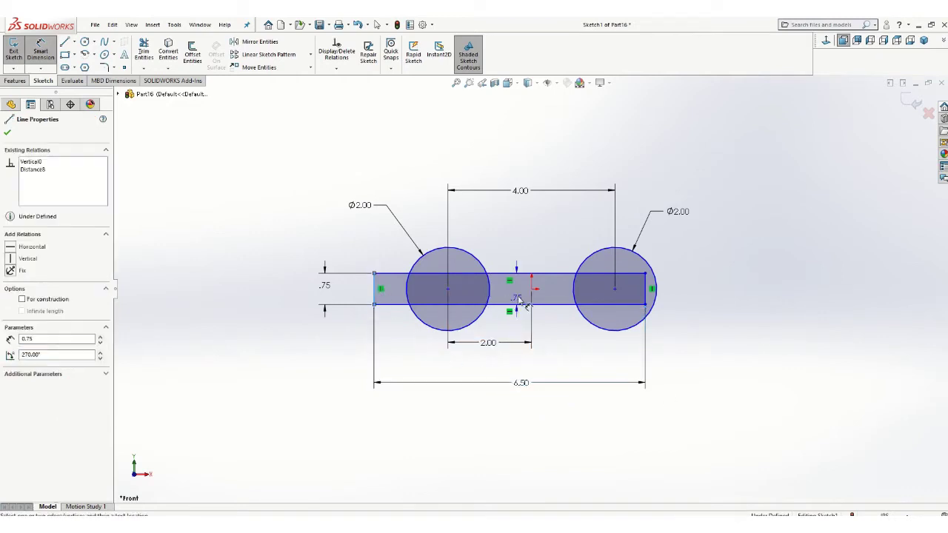
{"action": "left_click", "coordinate": [532, 289]}
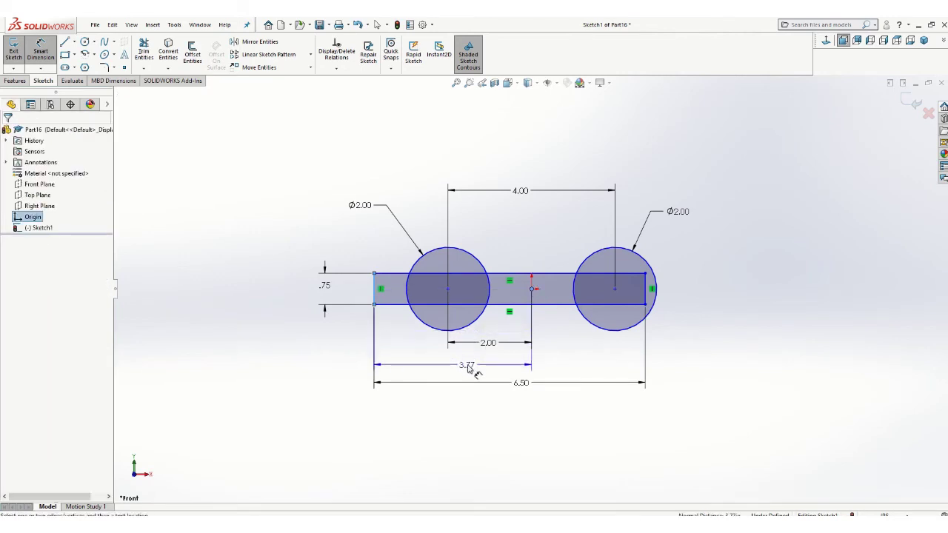
{"action": "left_click", "coordinate": [466, 364]}
{"action": "type", "text": "3.25"}
{"action": "key", "text": "Return"}
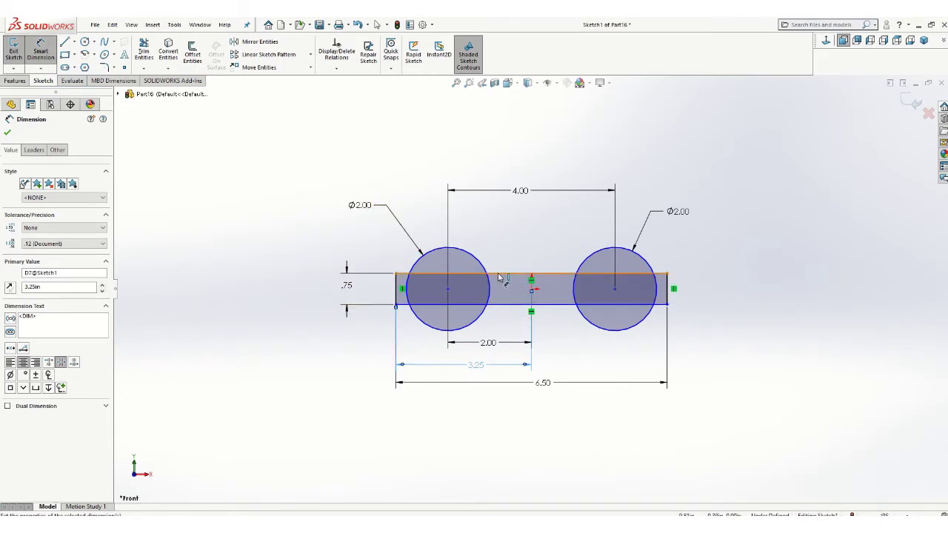
Dimension the rectangle's top edge 0.375 in vertically from the origin and finish dimensioning
{"action": "left_click", "coordinate": [532, 289]}
{"action": "left_click", "coordinate": [533, 290]}
{"action": "left_click", "coordinate": [670, 287]}
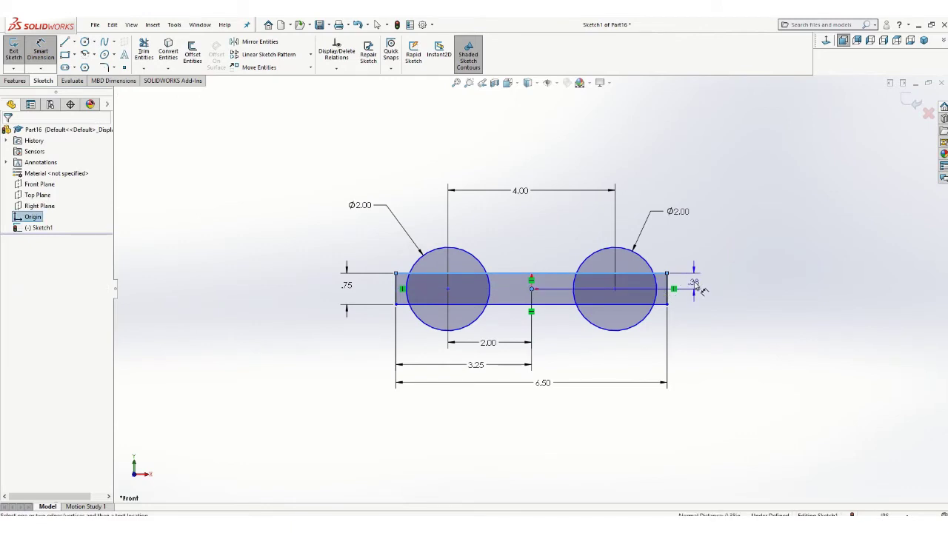
{"action": "left_click", "coordinate": [693, 281]}
{"action": "type", "text": "3"}
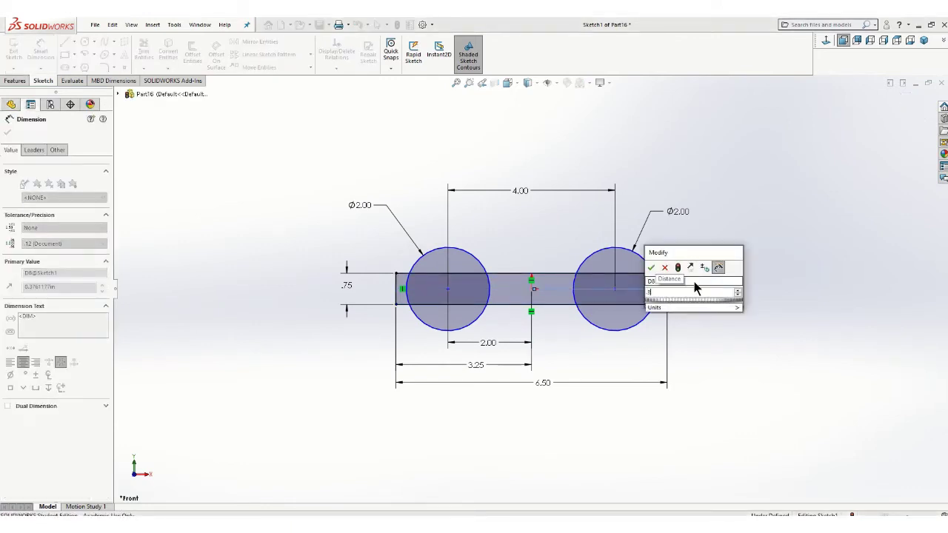
{"action": "type", "text": "75"}
{"action": "key", "text": "Return"}
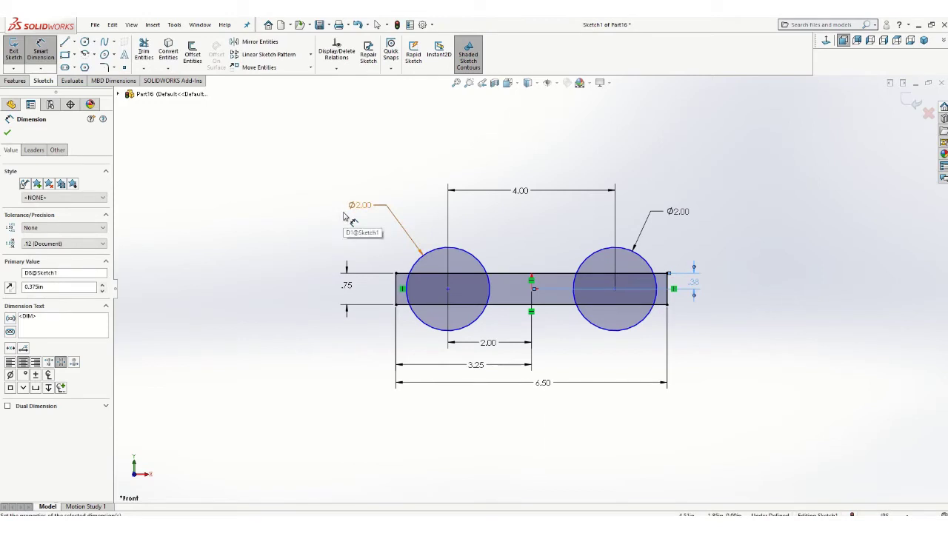
{"action": "left_click", "coordinate": [7, 133]}
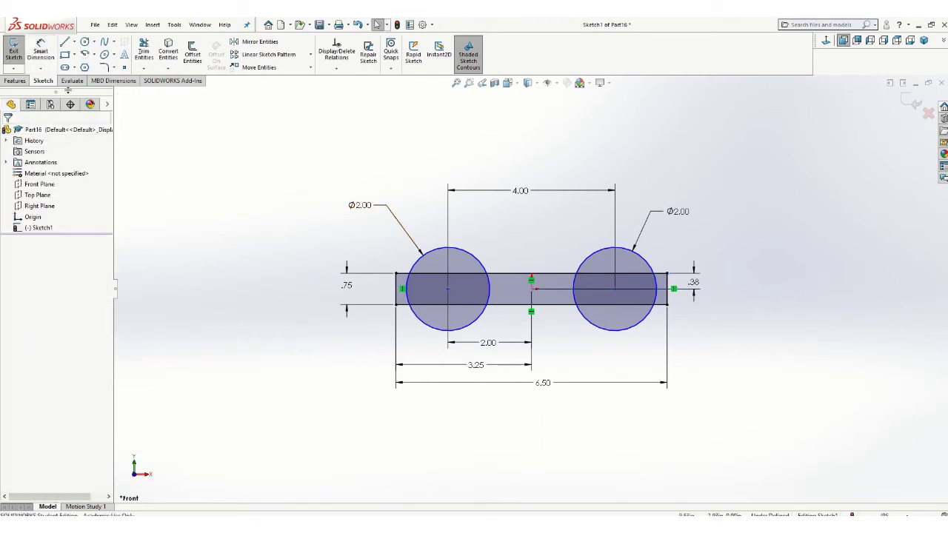
Trim away the circle arcs and rectangle segments inside the shape with Power trim, leaving one continuous outer outline
{"action": "left_click", "coordinate": [143, 52]}
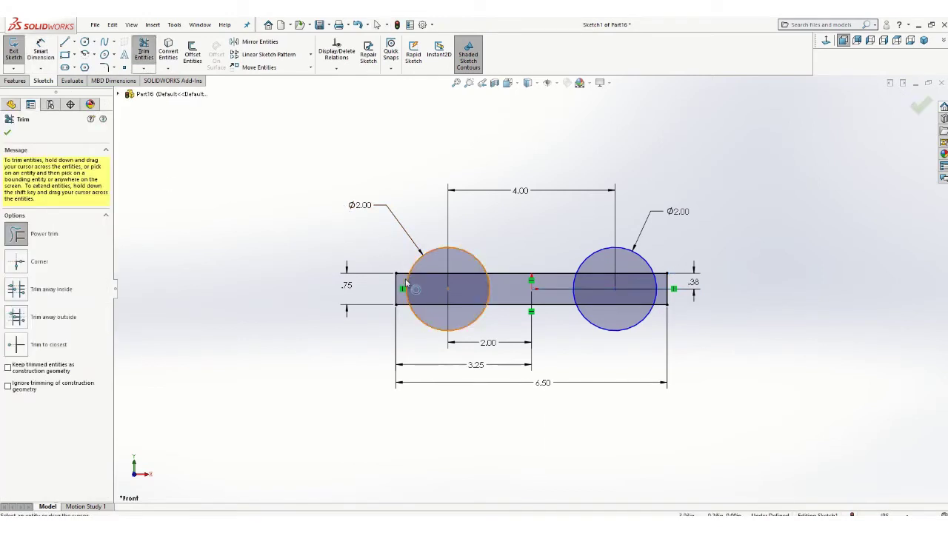
{"action": "left_click_drag", "start_coordinate": [408, 282], "coordinate": [428, 270]}
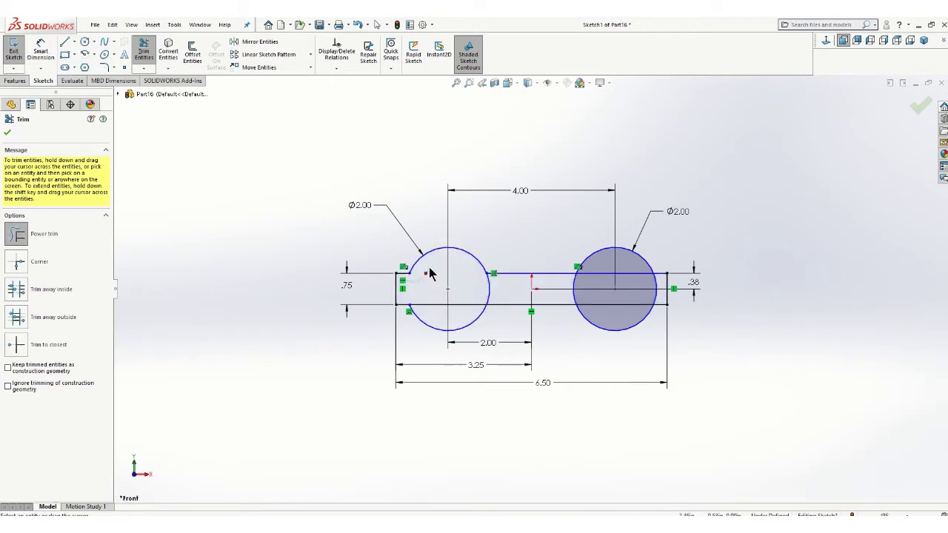
{"action": "mouse_move", "coordinate": [437, 309]}
{"action": "left_mouse_down"}
{"action": "mouse_move", "coordinate": [605, 281]}
{"action": "mouse_move", "coordinate": [619, 312]}
{"action": "left_mouse_up"}
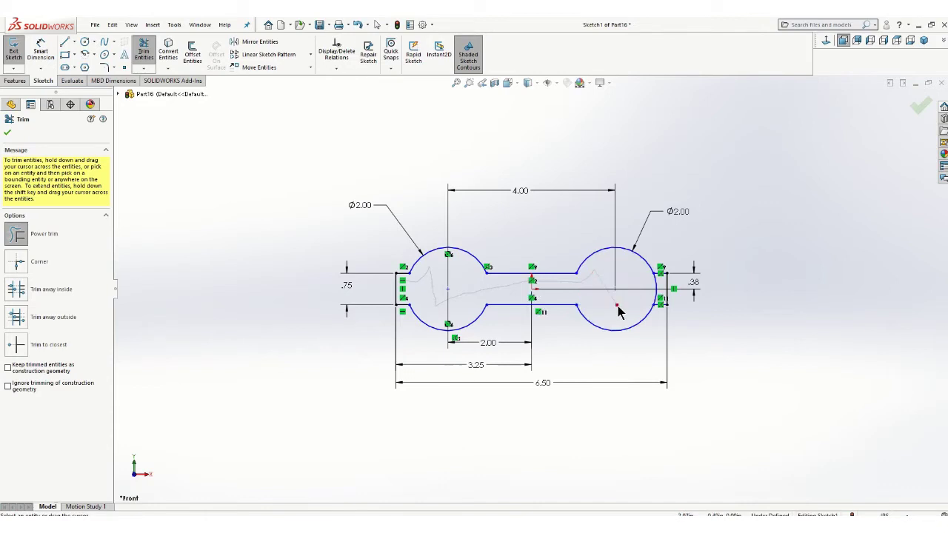
{"action": "left_click_drag", "start_coordinate": [654, 280], "coordinate": [657, 280]}
{"action": "left_click", "coordinate": [8, 133]}
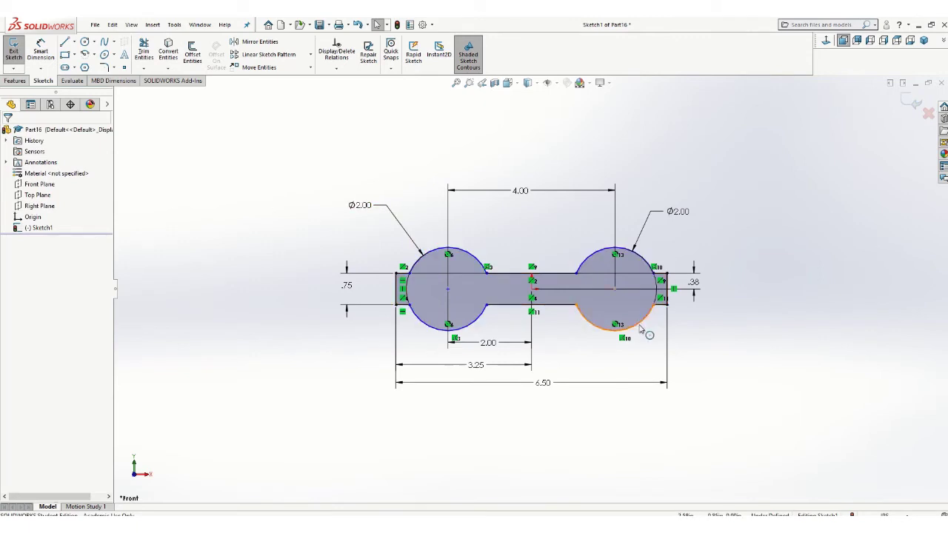
Try to add a radius dimension to the lower arc of the circle on the right end of the profile
{"action": "left_click", "coordinate": [41, 50]}
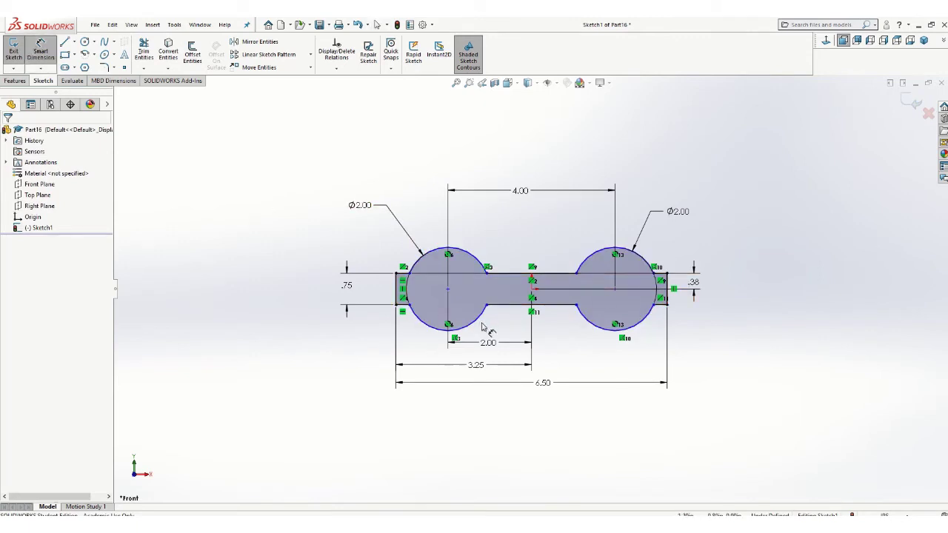
{"action": "left_click", "coordinate": [646, 330]}
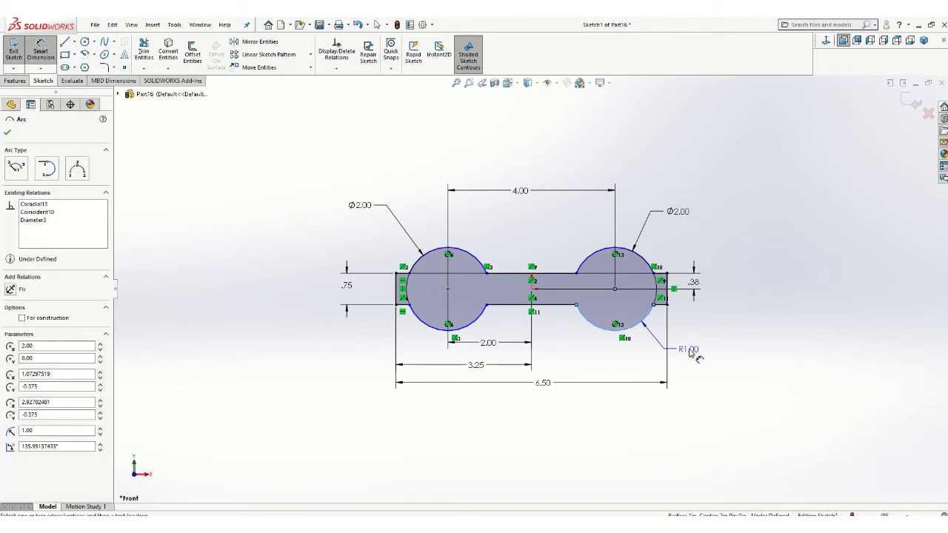
{"action": "left_click", "coordinate": [694, 351]}
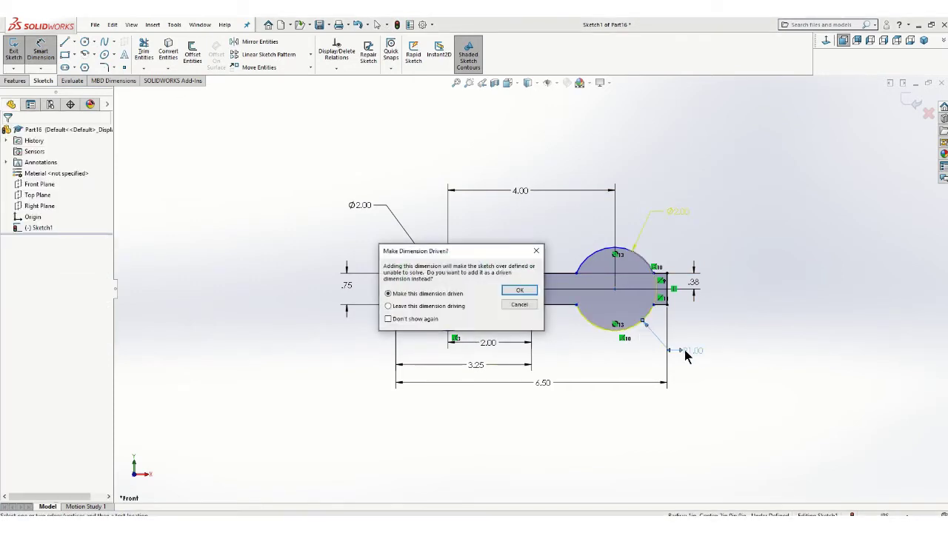
{"action": "left_click", "coordinate": [520, 305]}
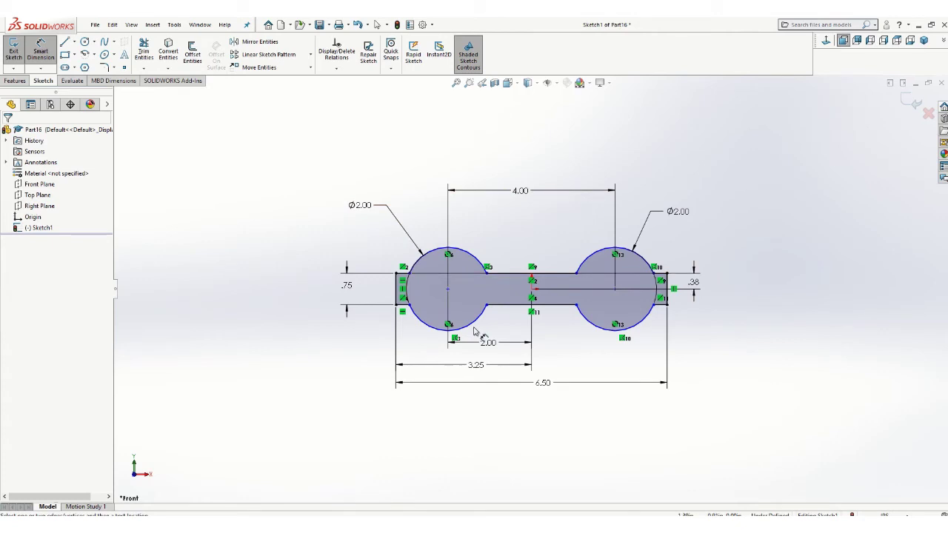
Try Fully Define Sketch on all sketch entities with relations and dimensions, and undo the result
{"action": "left_click", "coordinate": [338, 72]}
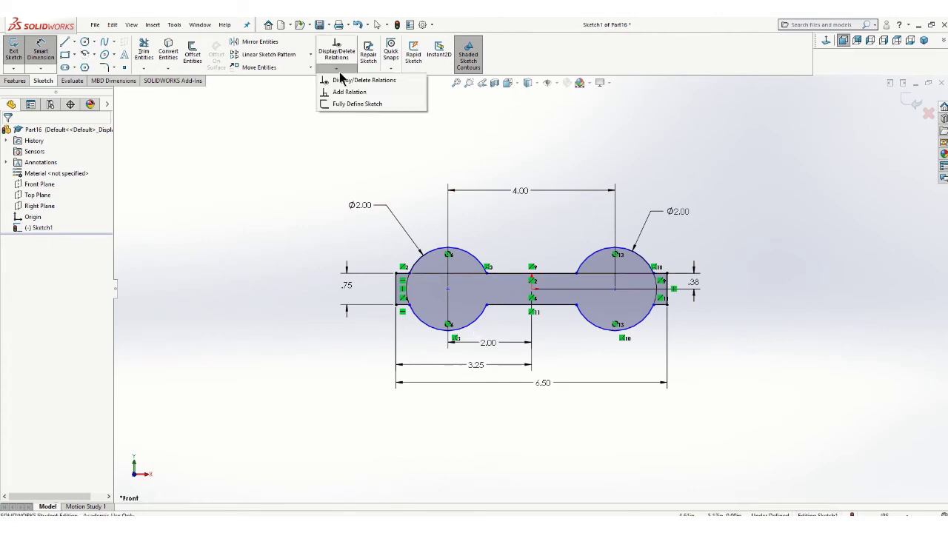
{"action": "left_click", "coordinate": [355, 102]}
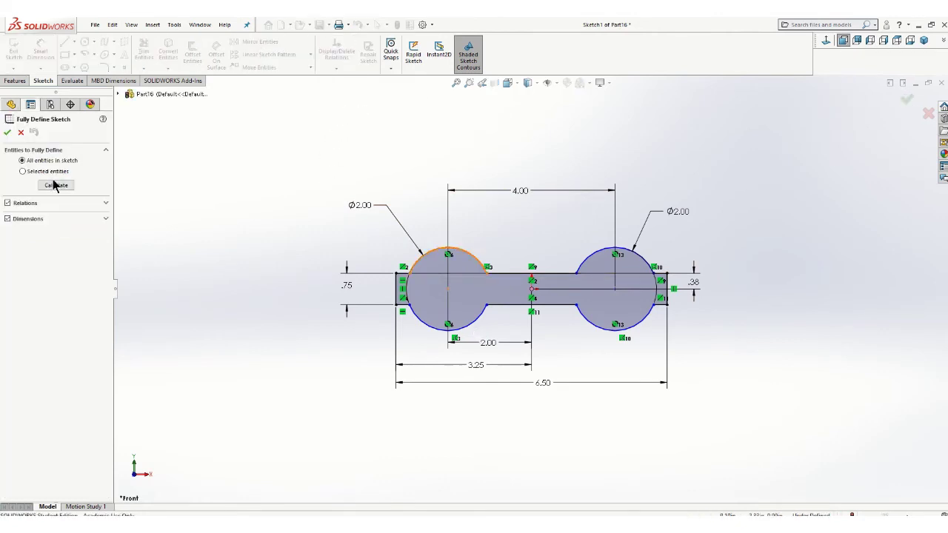
{"action": "left_click", "coordinate": [56, 185]}
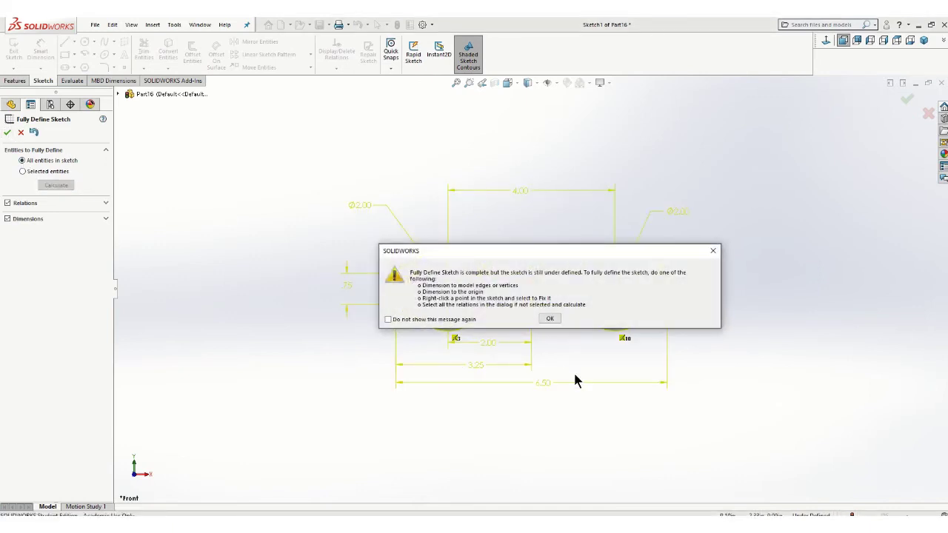
{"action": "left_click", "coordinate": [549, 319]}
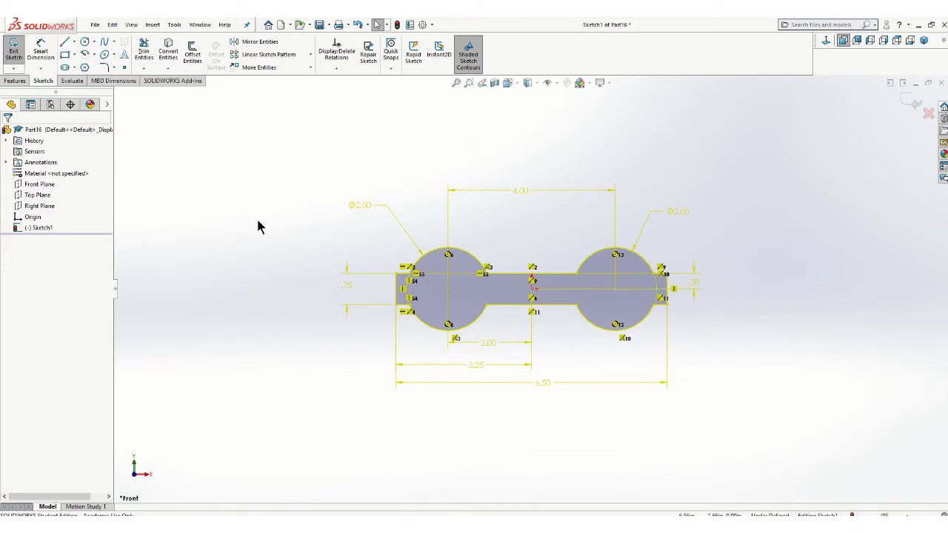
{"action": "left_click", "coordinate": [532, 312]}
{"action": "left_click", "coordinate": [357, 25]}
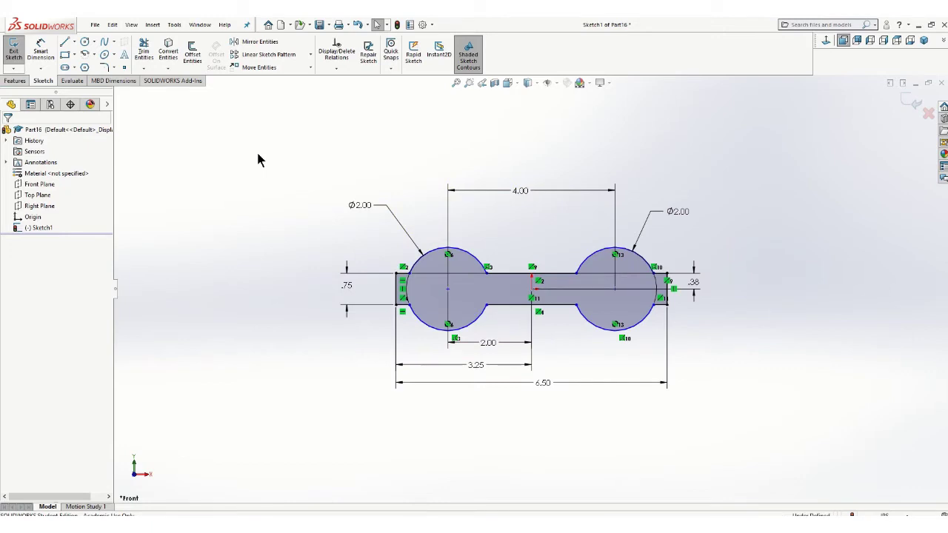
Sketch a circle at each 2 in arc's center, about 0.31 in radius on the left and 0.46 in on the right
{"action": "left_click", "coordinate": [84, 42]}
{"action": "left_click", "coordinate": [448, 289]}
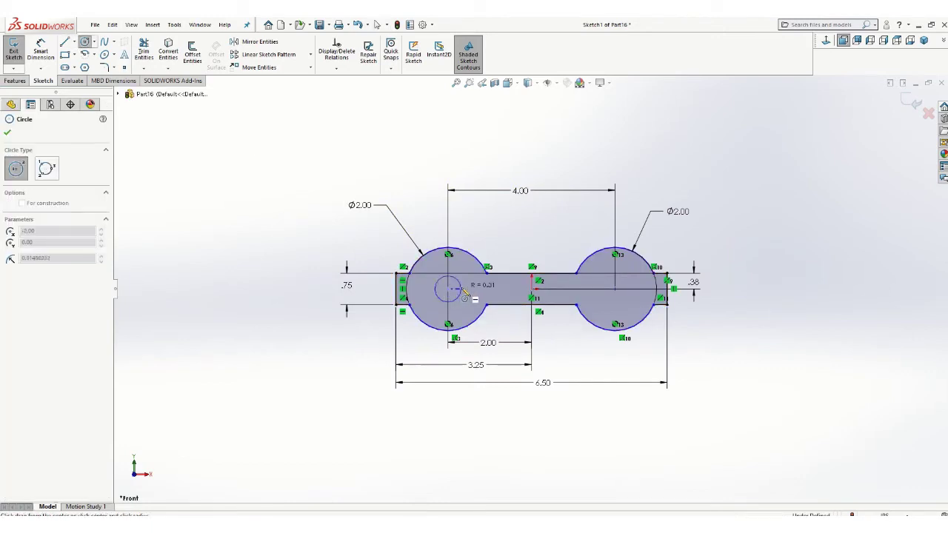
{"action": "left_click", "coordinate": [462, 294]}
{"action": "left_click", "coordinate": [614, 289]}
{"action": "left_click", "coordinate": [633, 290]}
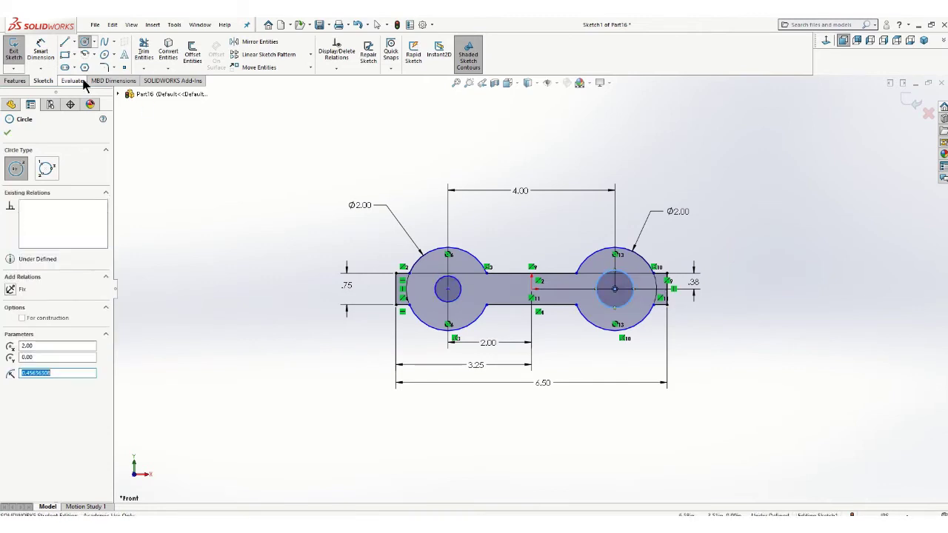
Dimension the left inner circle to a diameter of 0.75 in
{"action": "left_click", "coordinate": [40, 50]}
{"action": "left_click", "coordinate": [460, 291]}
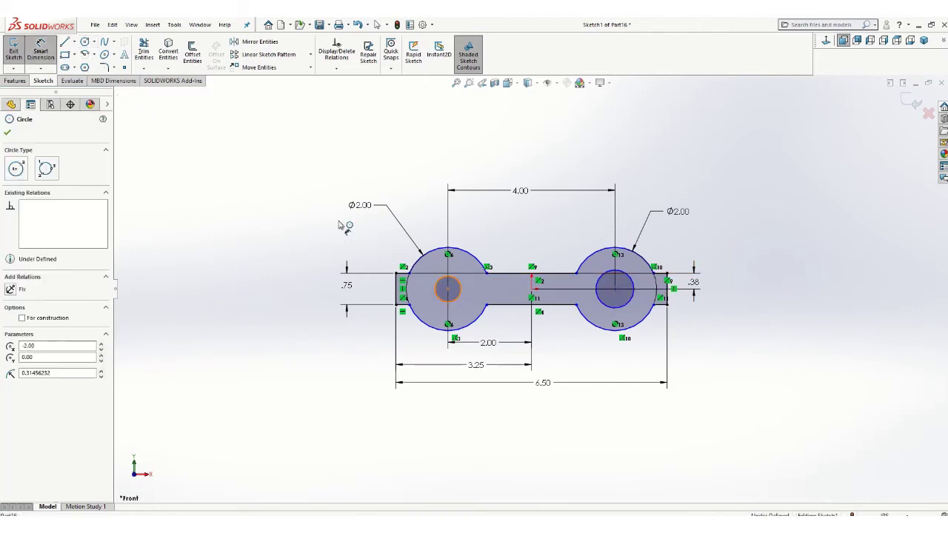
{"action": "left_click", "coordinate": [338, 226]}
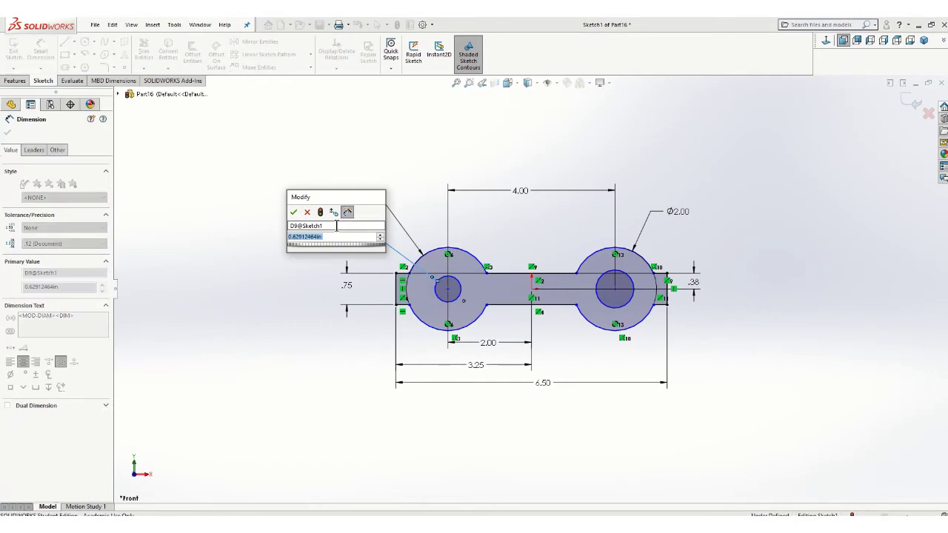
{"action": "type", "text": ".75"}
{"action": "key", "text": "Return"}
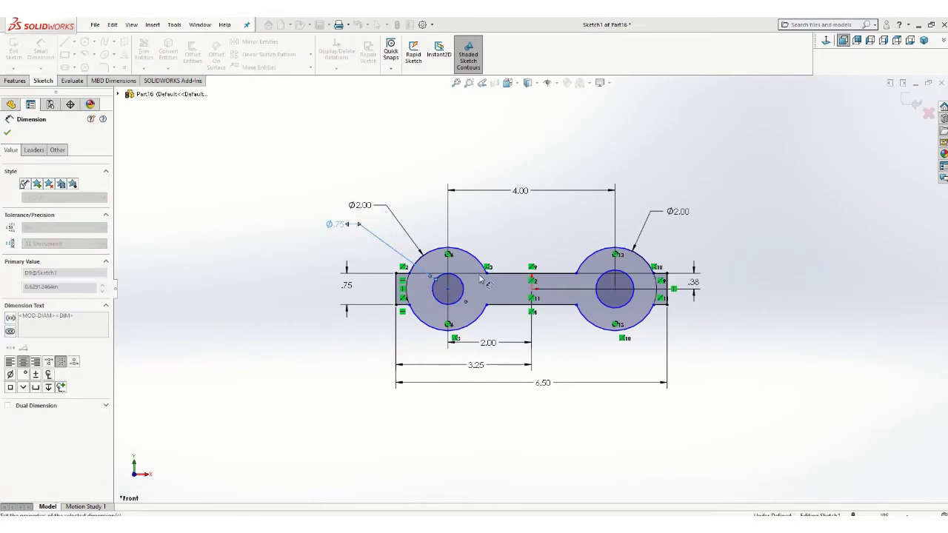
Dimension the right inner circle to a diameter of 0.75 in and finish dimensioning
{"action": "left_click", "coordinate": [617, 291]}
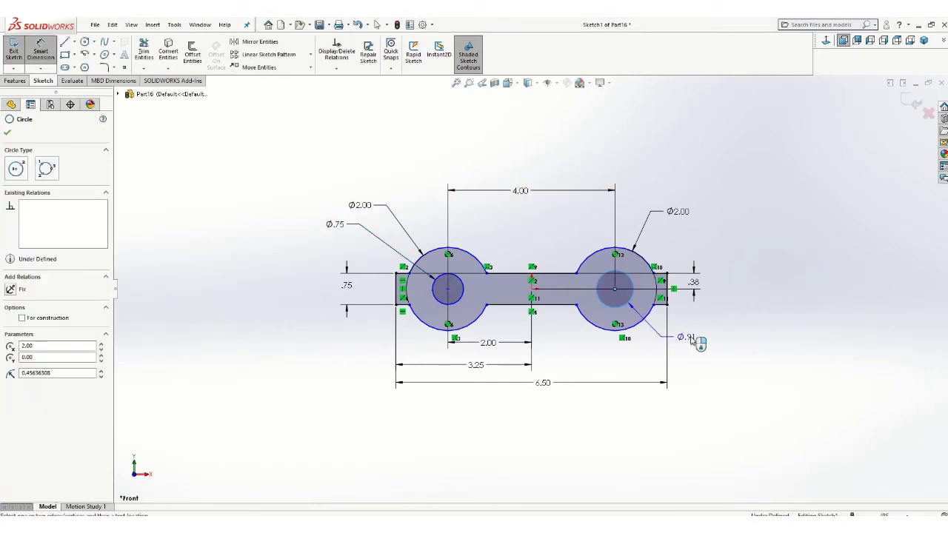
{"action": "left_click", "coordinate": [707, 345]}
{"action": "type", "text": ".75"}
{"action": "key", "text": "Return"}
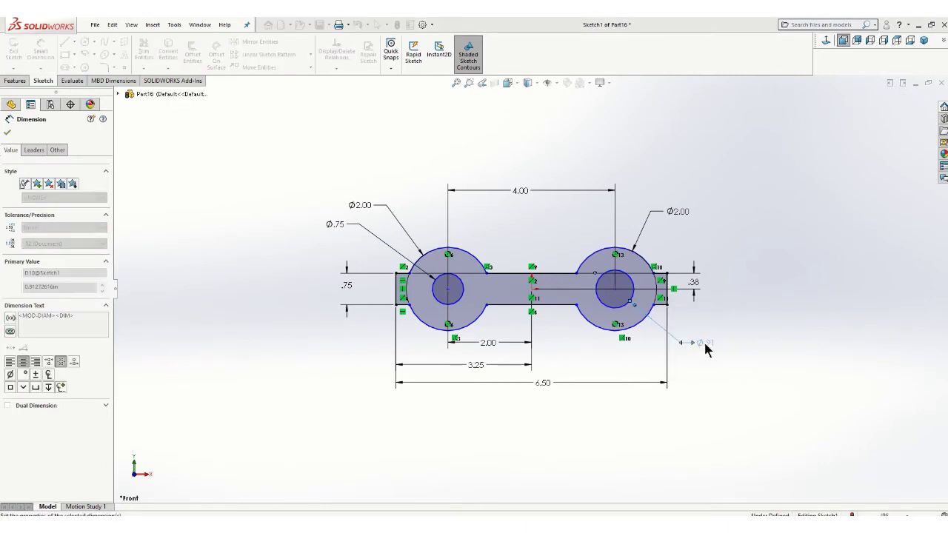
{"action": "left_click", "coordinate": [8, 135]}
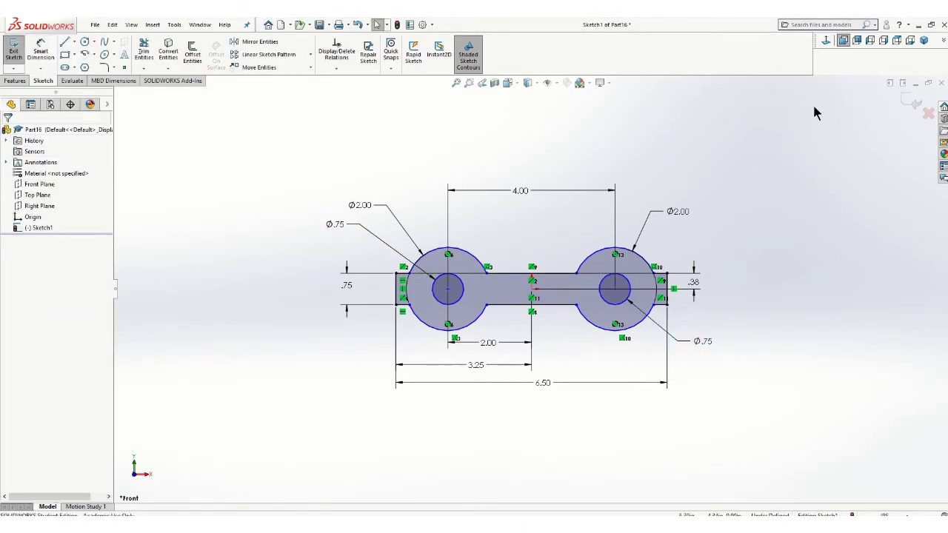
Exit the sketch and extrude the profile 4 in as a boss with the Mid Plane end condition
{"action": "left_click", "coordinate": [911, 103]}
{"action": "scroll", "coordinate": [372, 215], "scroll_direction": "up", "scroll_amount": 1}
{"action": "mouse_move", "coordinate": [371, 215]}
{"action": "middle_mouse_down"}
{"action": "mouse_move", "coordinate": [348, 241]}
{"action": "mouse_move", "coordinate": [325, 244]}
{"action": "middle_mouse_up"}
{"action": "scroll", "coordinate": [325, 244], "scroll_direction": "up", "scroll_amount": 1}
{"action": "left_click", "coordinate": [15, 80]}
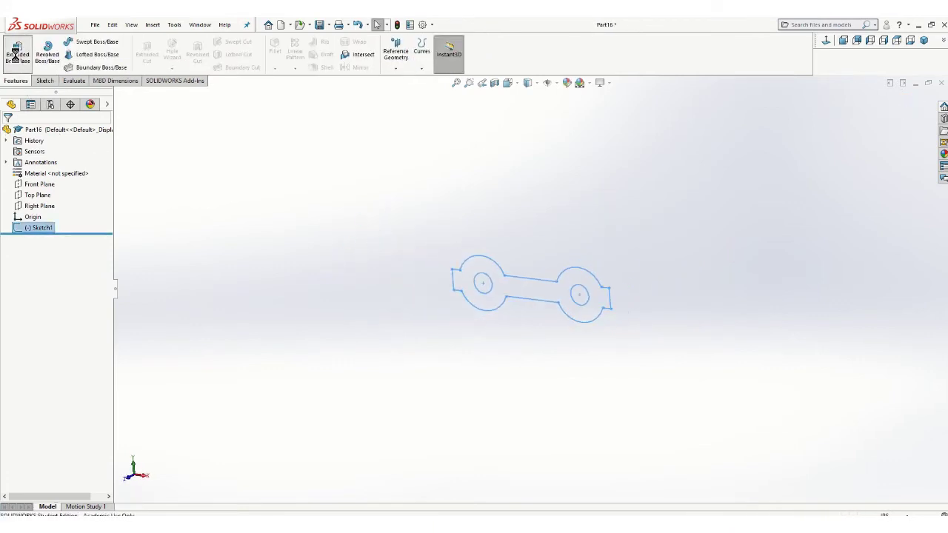
{"action": "left_click", "coordinate": [18, 52]}
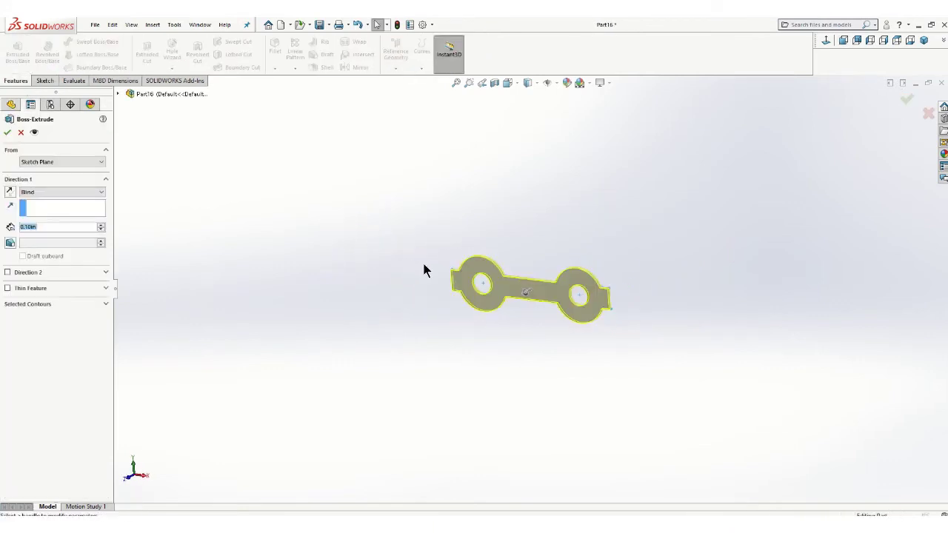
{"action": "left_click", "coordinate": [94, 194]}
{"action": "left_click", "coordinate": [46, 235]}
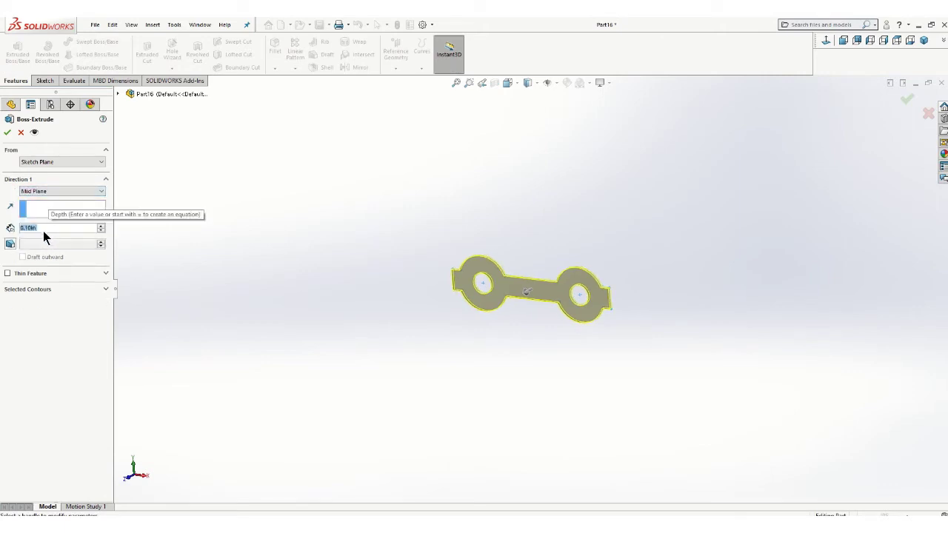
{"action": "type", "text": "4"}
{"action": "key", "text": "Return"}
{"action": "left_click", "coordinate": [7, 132]}
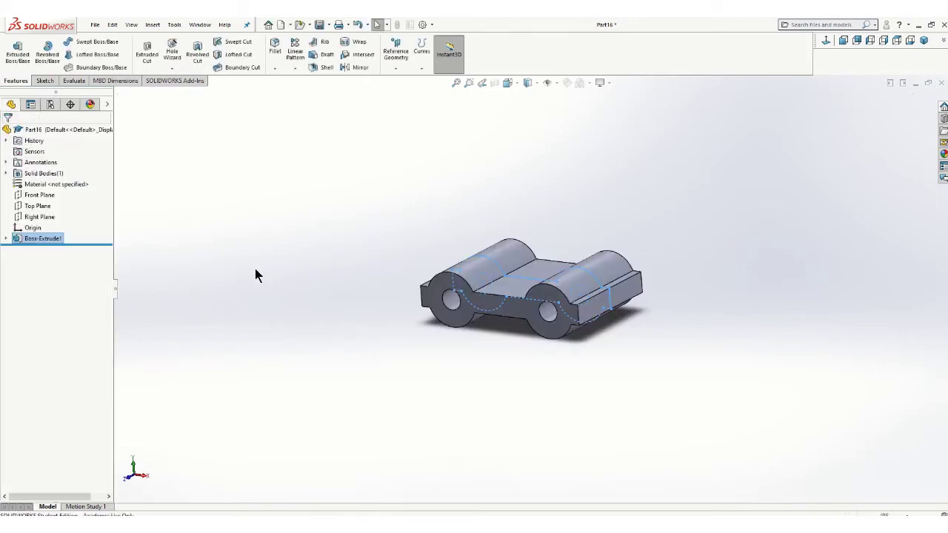
Consult Sheet1 of the Cbore Example drawing for the hole details and return to the part
{"action": "middle_click_drag", "start_coordinate": [545, 312], "coordinate": [522, 262]}
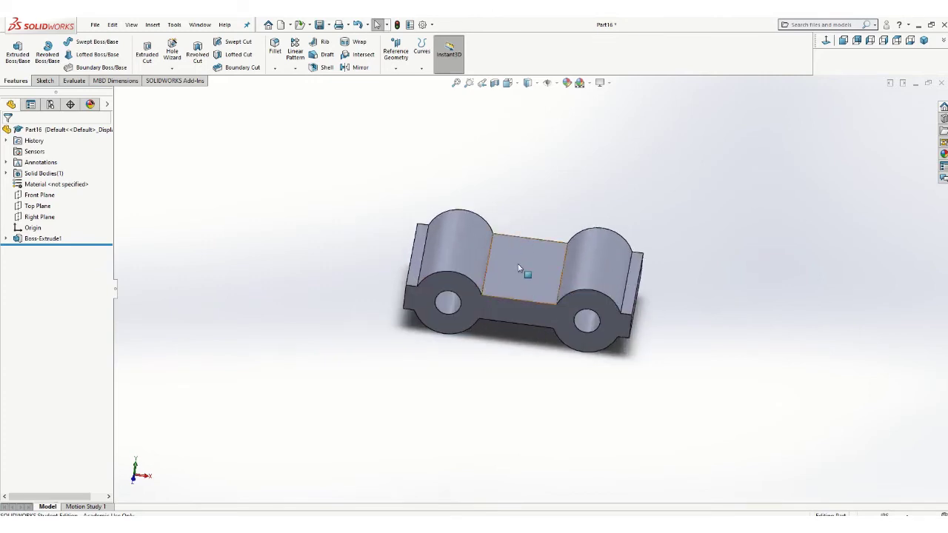
{"action": "mouse_move", "coordinate": [449, 528]}
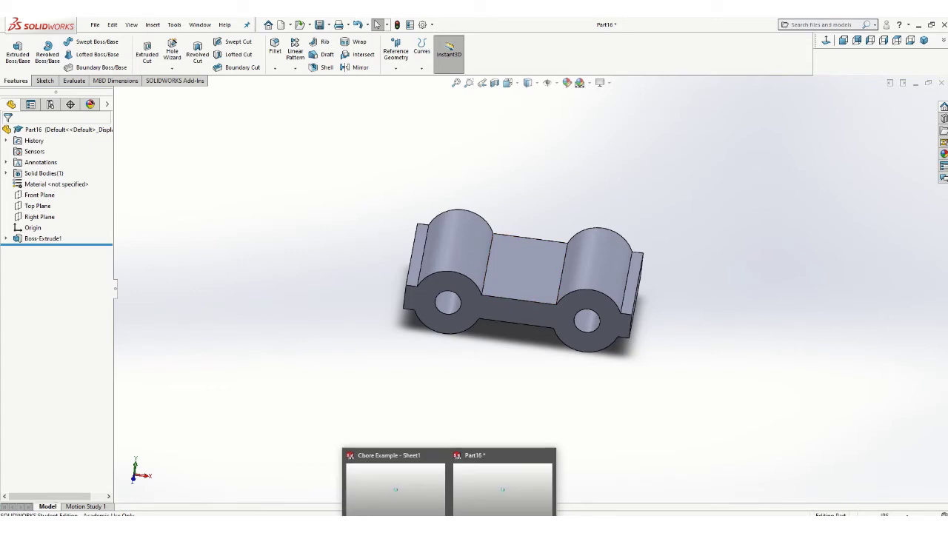
{"action": "left_click", "coordinate": [423, 495]}
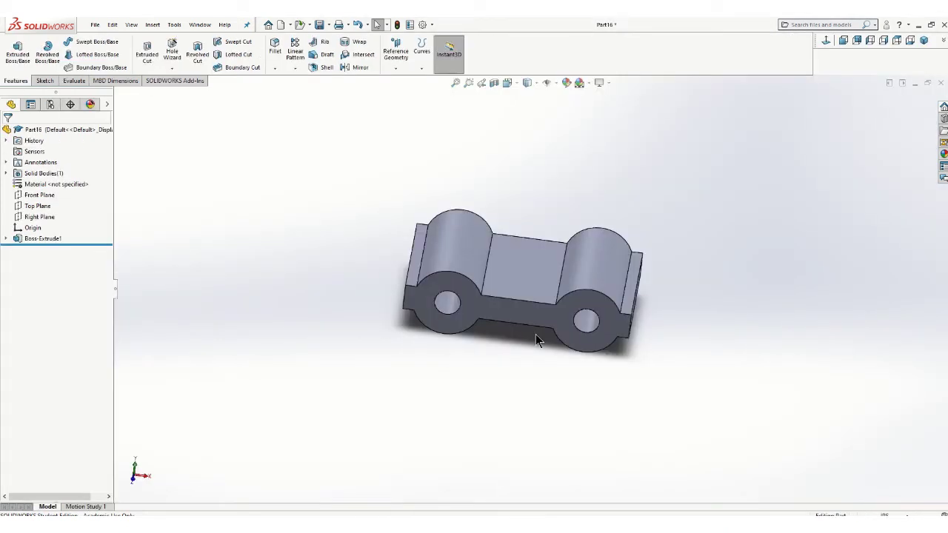
{"action": "scroll", "coordinate": [508, 279], "scroll_direction": "down", "scroll_amount": 1}
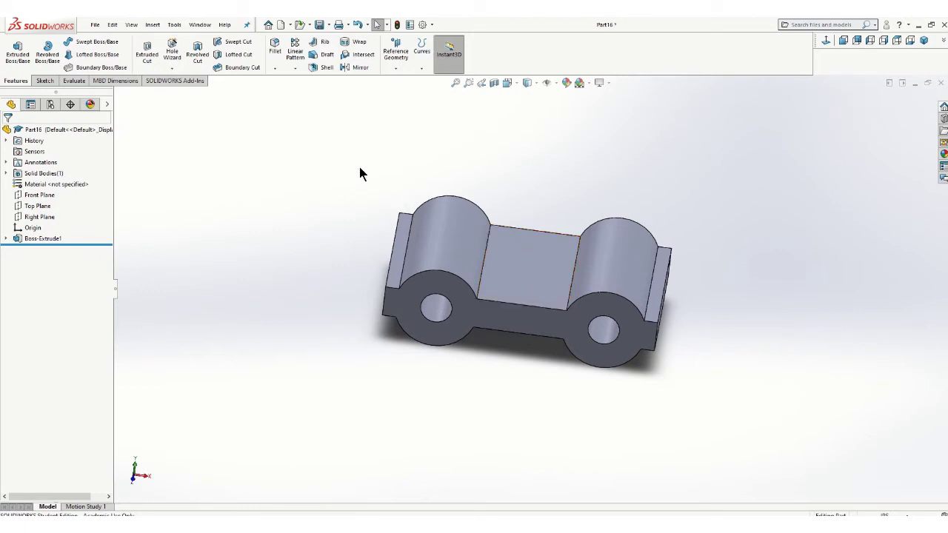
Start a Hole Wizard counterbore with the ANSI Inch standard and the Socket Head Cap Screw type
{"action": "left_click", "coordinate": [170, 49]}
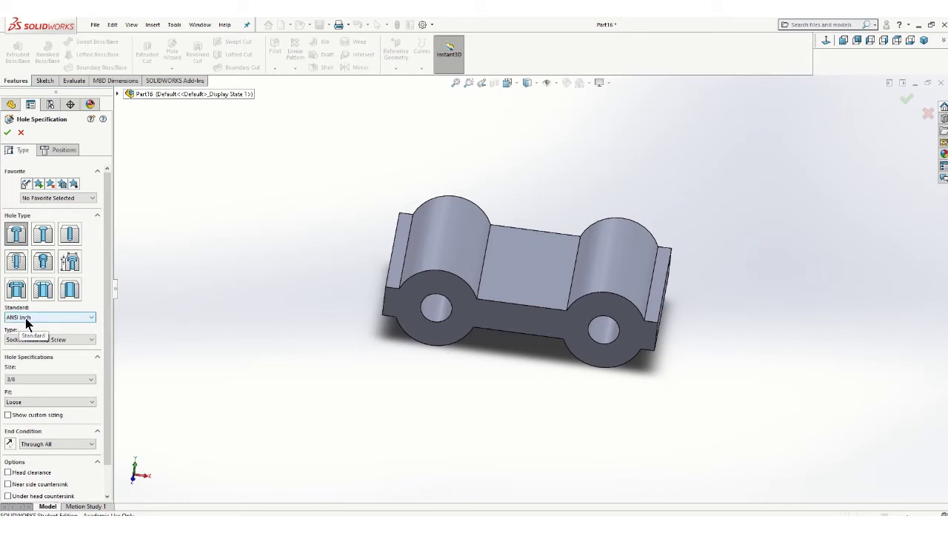
{"action": "left_click", "coordinate": [91, 319]}
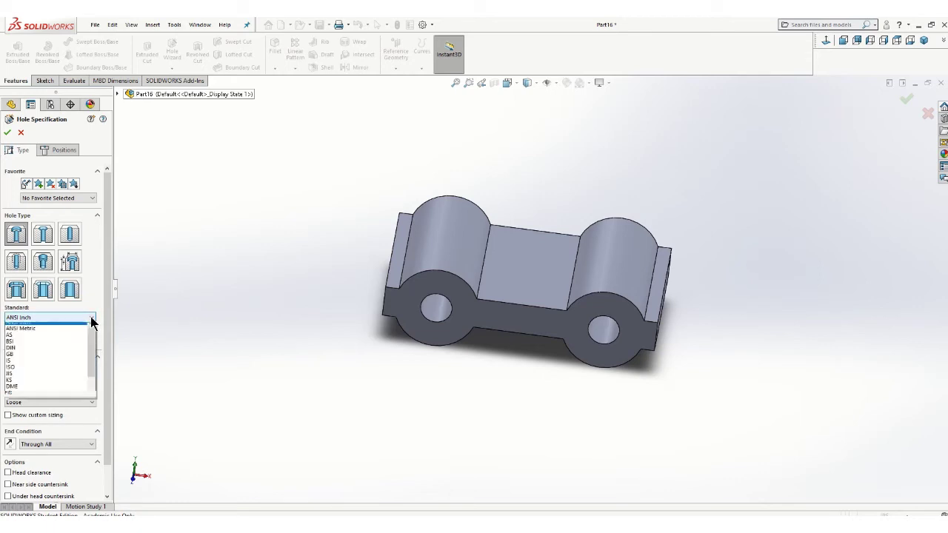
{"action": "left_click", "coordinate": [18, 327]}
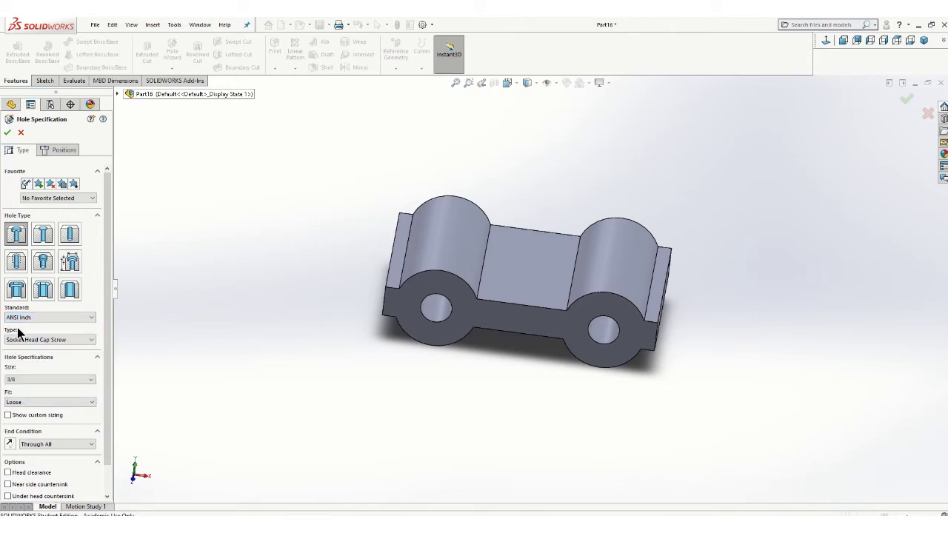
{"action": "left_click", "coordinate": [81, 340]}
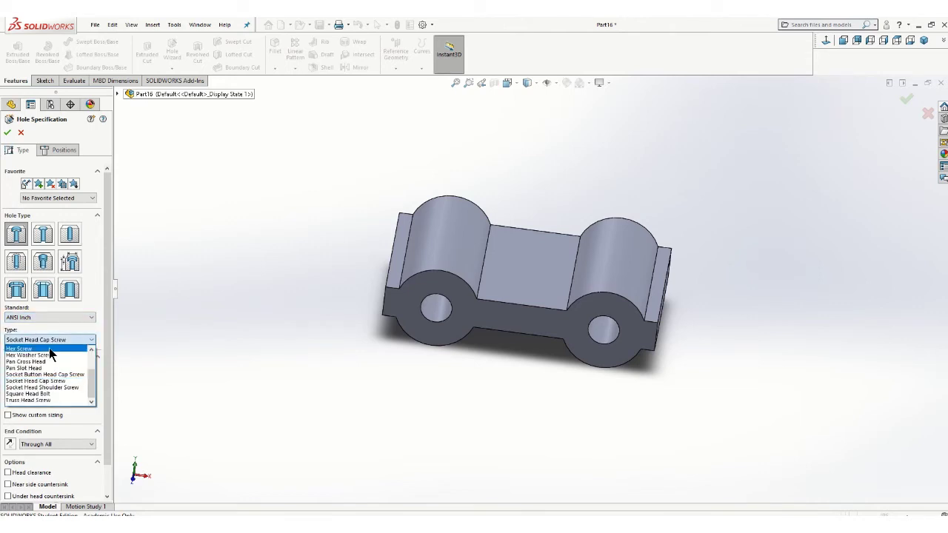
{"action": "scroll", "coordinate": [41, 358], "scroll_direction": "up", "scroll_amount": 2}
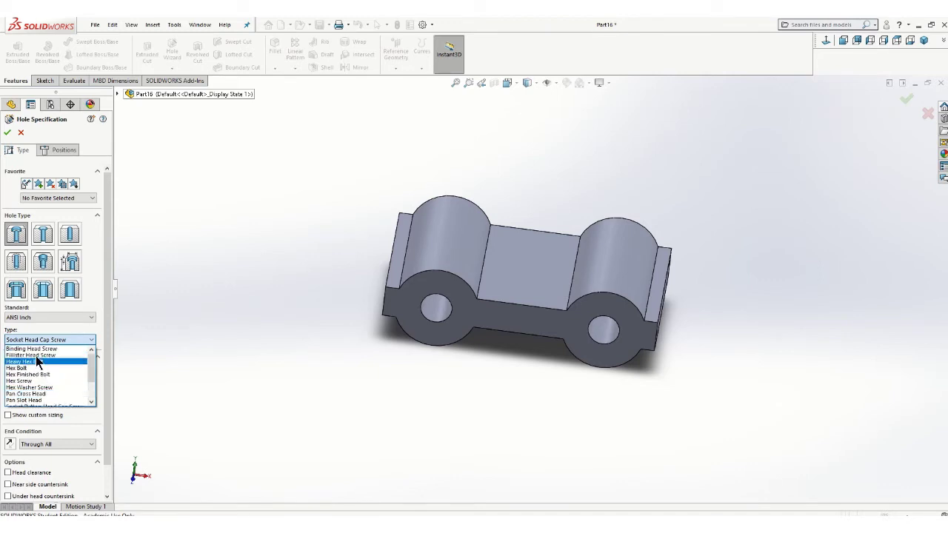
{"action": "scroll", "coordinate": [59, 354], "scroll_direction": "down", "scroll_amount": 3}
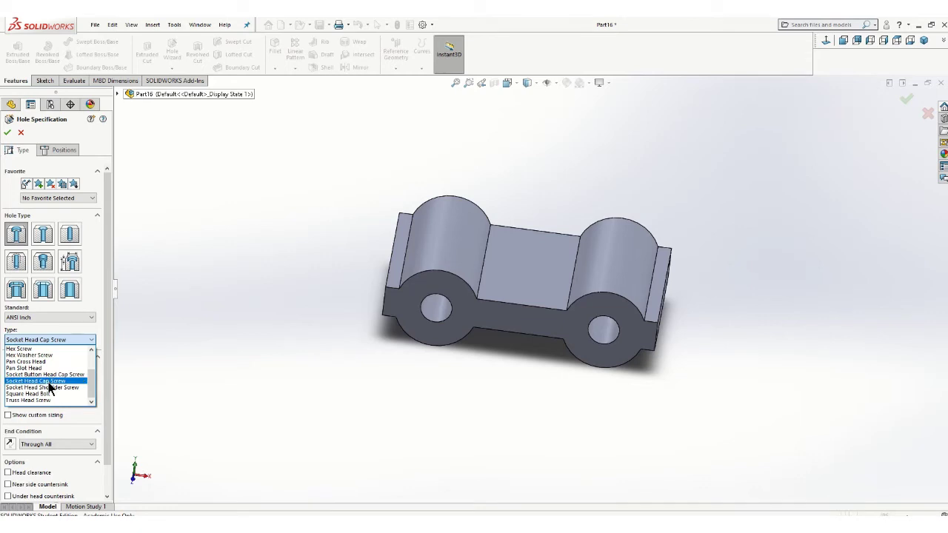
{"action": "left_click", "coordinate": [42, 382]}
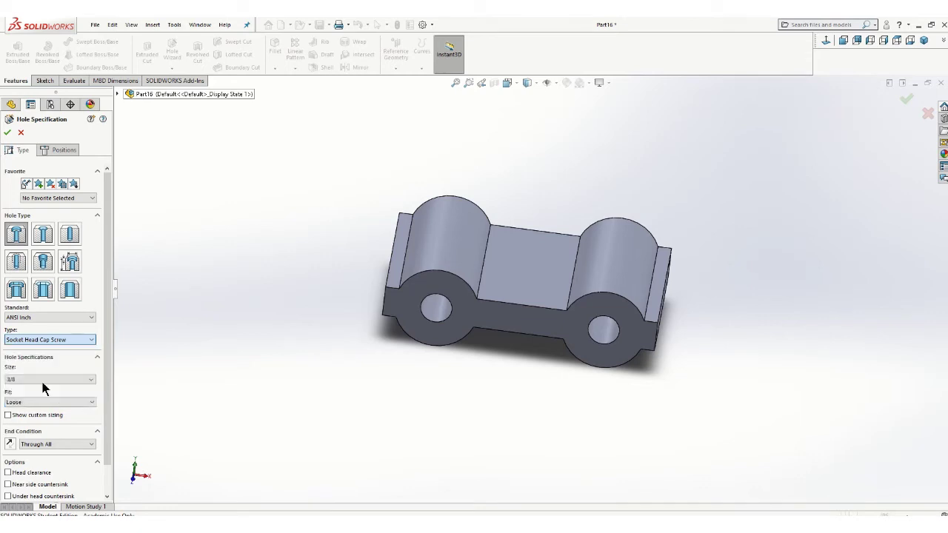
Set the counterbore's screw size to 3/8 and check its custom sizing values without changing them
{"action": "left_click", "coordinate": [87, 381]}
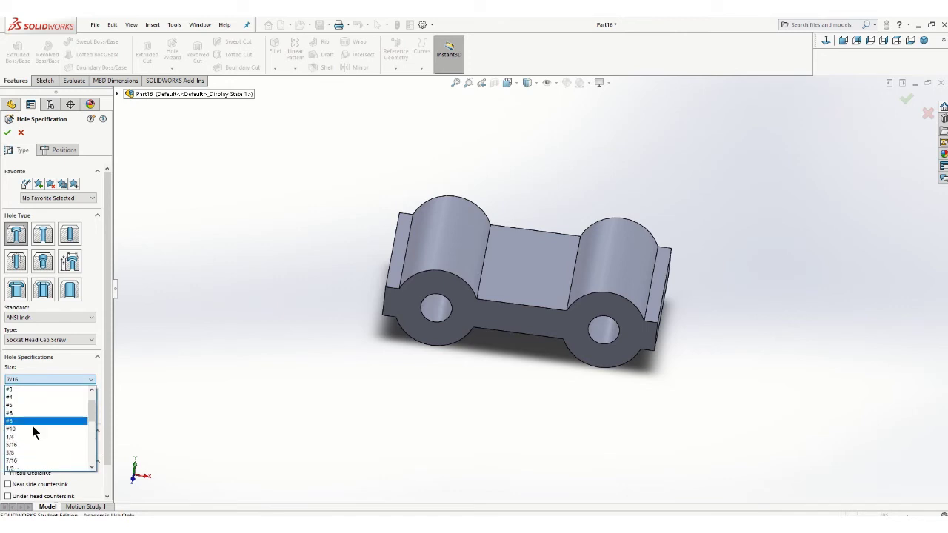
{"action": "left_click", "coordinate": [25, 452]}
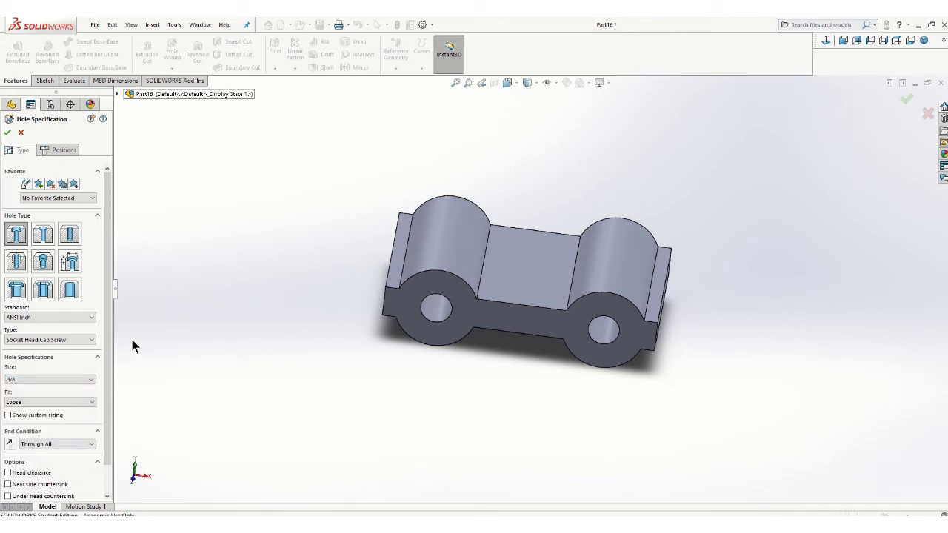
{"action": "scroll", "coordinate": [118, 342], "scroll_direction": "down", "scroll_amount": 2}
{"action": "scroll", "coordinate": [59, 355], "scroll_direction": "down", "scroll_amount": 1}
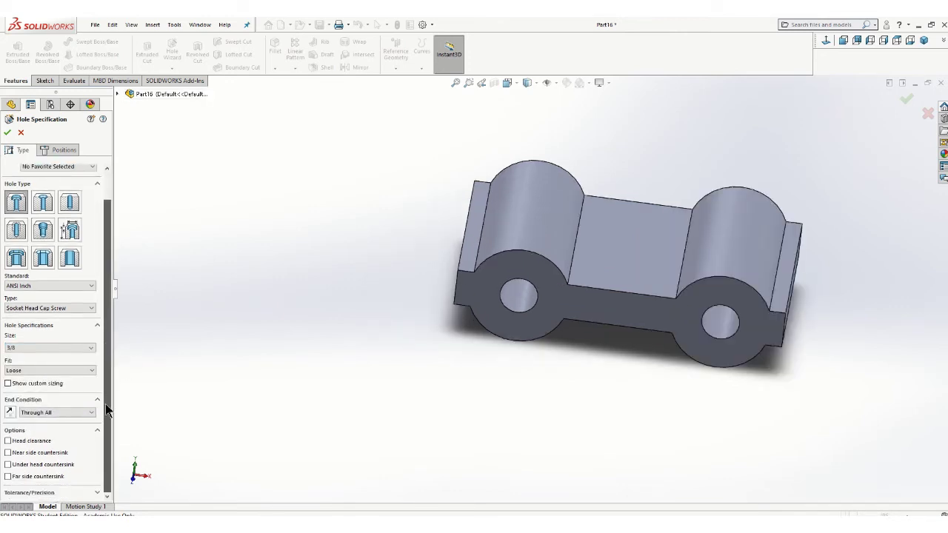
{"action": "left_click", "coordinate": [8, 384]}
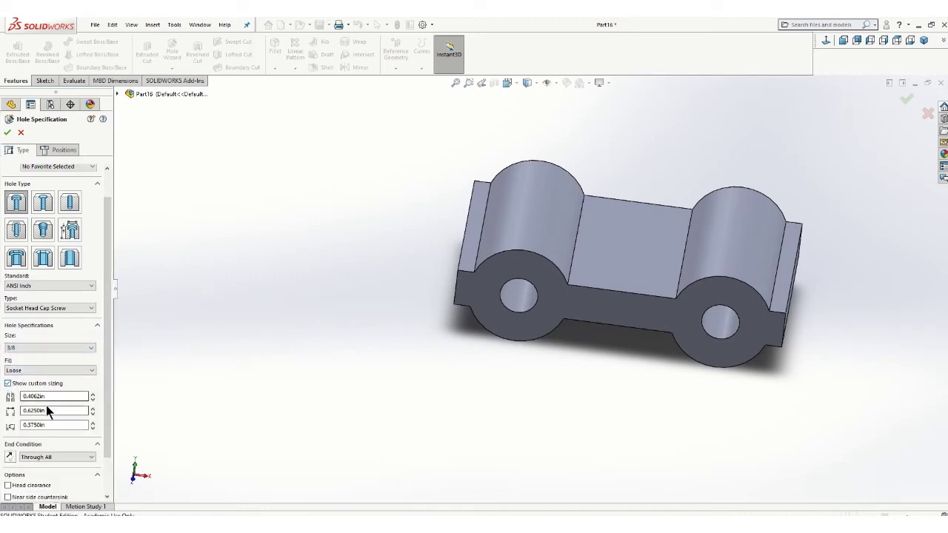
{"action": "left_click", "coordinate": [7, 385]}
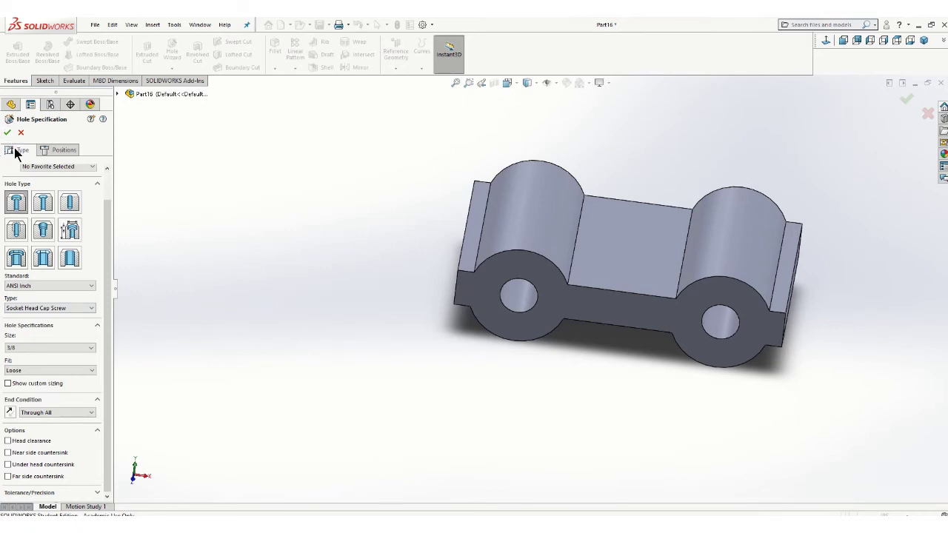
Place two counterbored holes, one behind the other, on the flat upper face between the bosses
{"action": "left_click", "coordinate": [60, 151]}
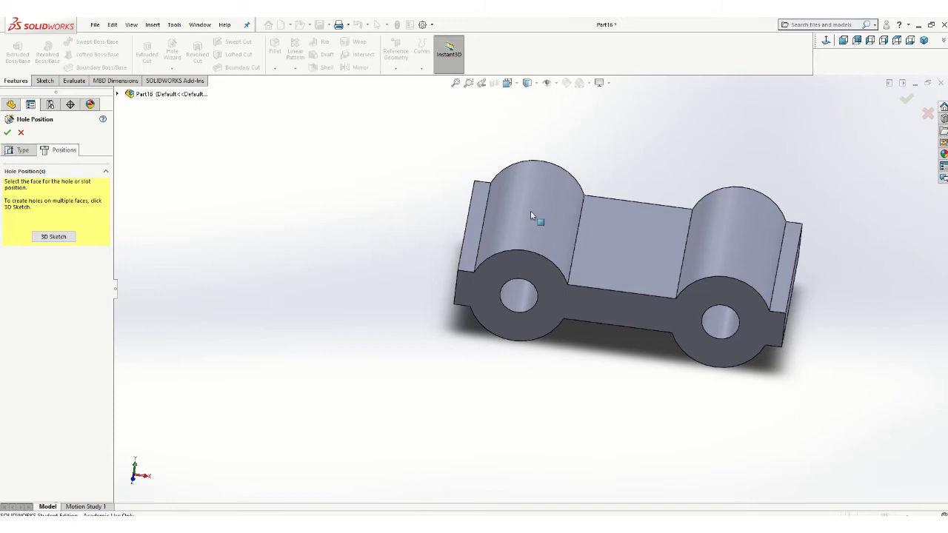
{"action": "left_click", "coordinate": [630, 225]}
{"action": "left_click", "coordinate": [635, 222]}
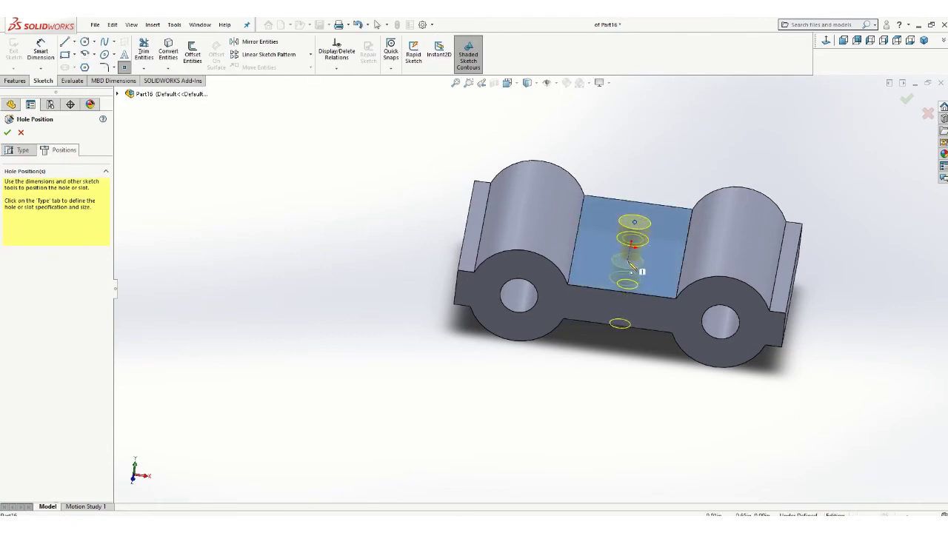
{"action": "left_click", "coordinate": [626, 260]}
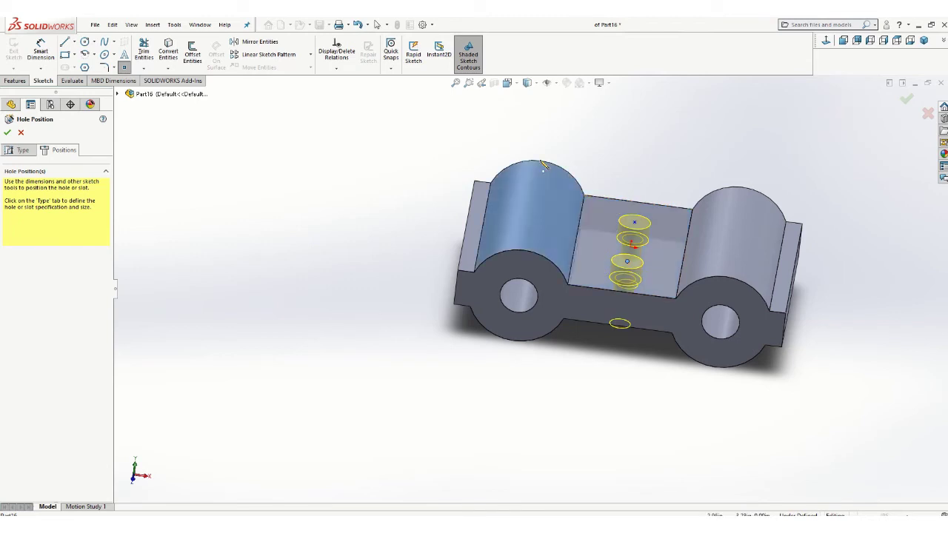
Dimension the rear hole's center 0.75 in from the rear edge of the flat face
{"action": "left_click", "coordinate": [43, 55]}
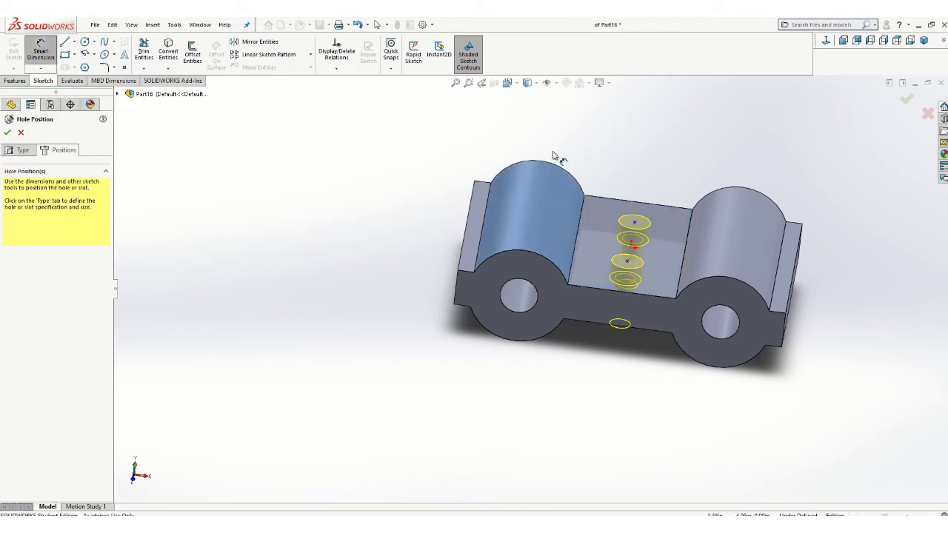
{"action": "scroll", "coordinate": [641, 204], "scroll_direction": "down", "scroll_amount": 2}
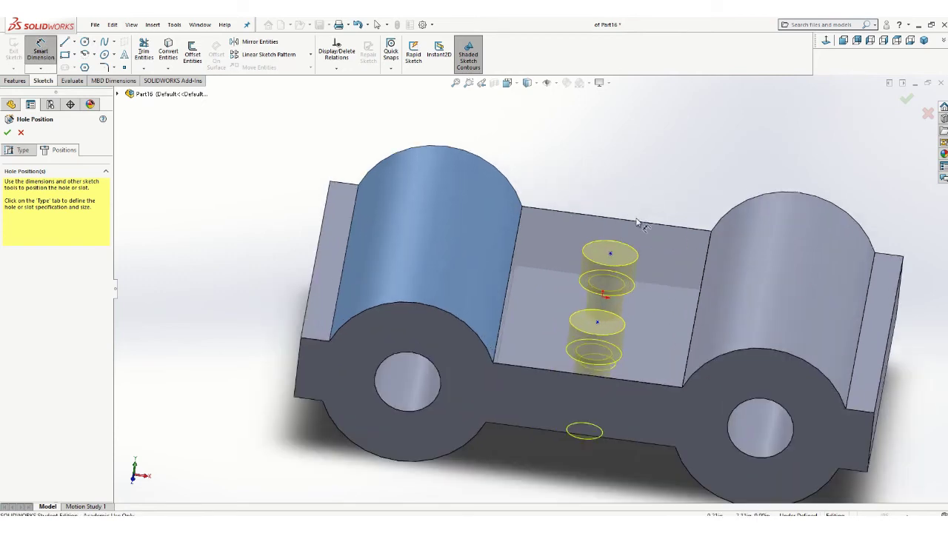
{"action": "left_click", "coordinate": [611, 253]}
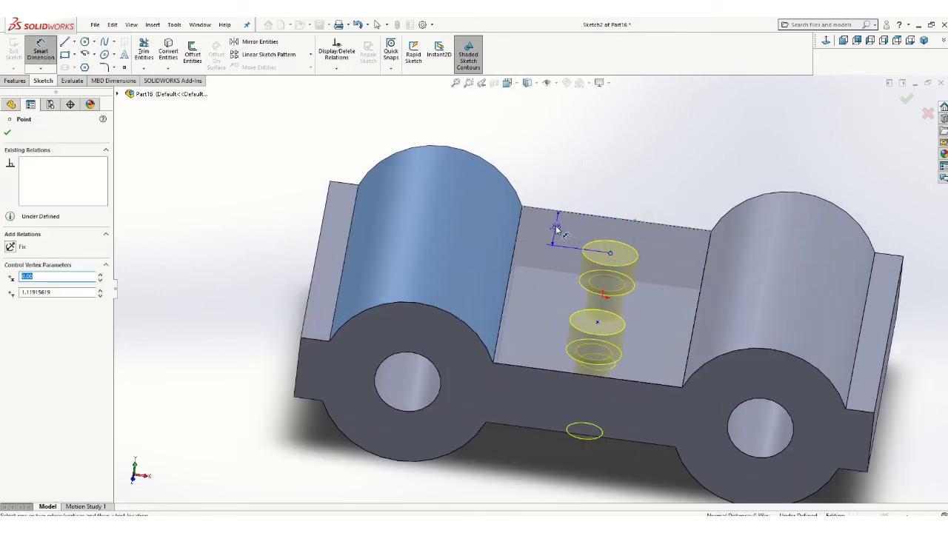
{"action": "left_click", "coordinate": [556, 230]}
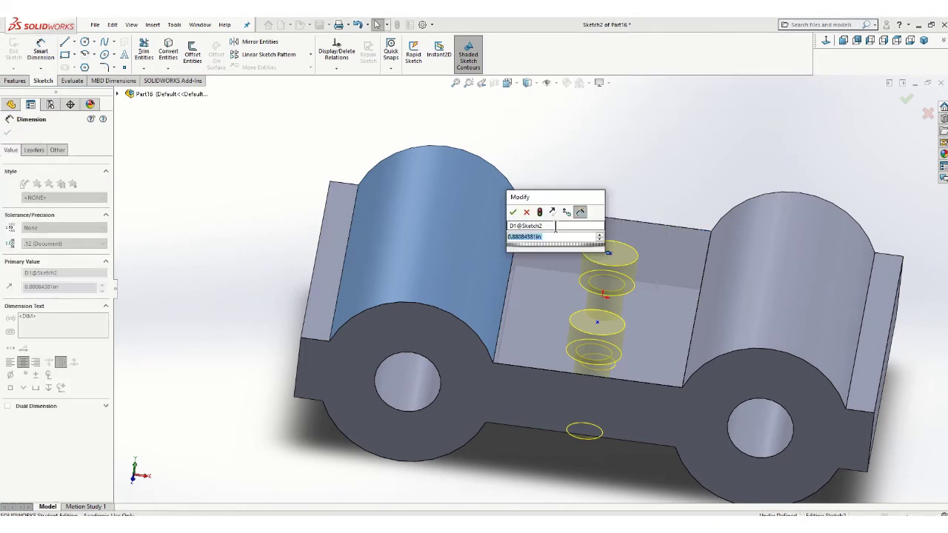
{"action": "type", "text": "0.75"}
{"action": "key", "text": "Return"}
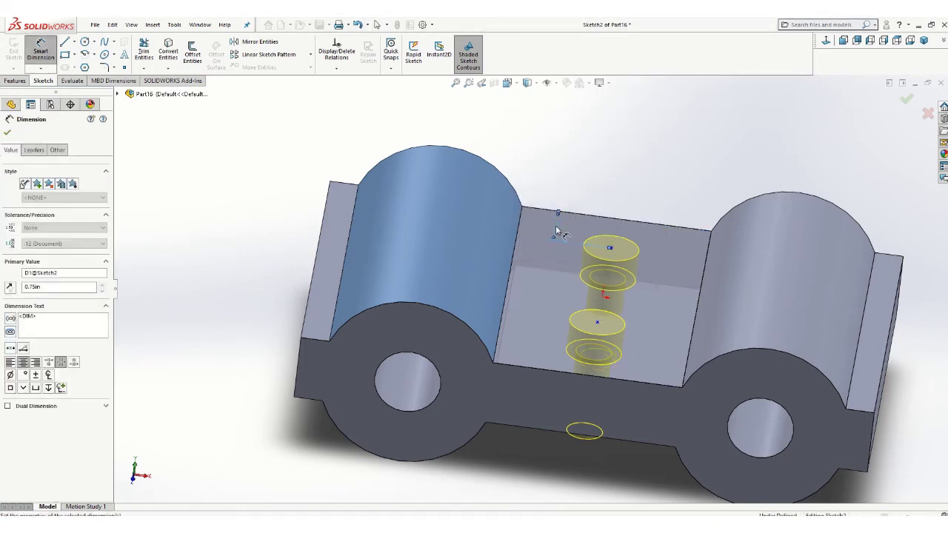
Dimension the front hole's center 0.75 in from the front edge of the flat face
{"action": "left_click", "coordinate": [590, 378]}
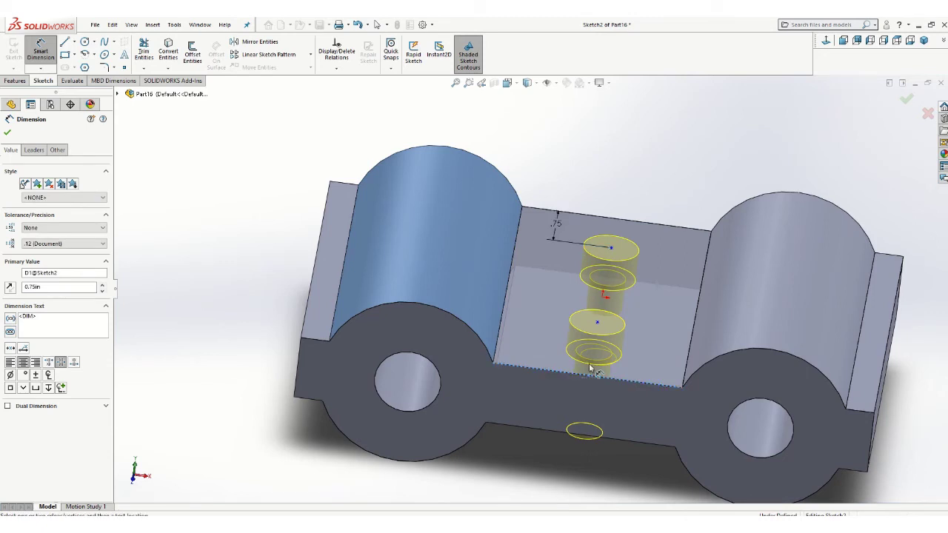
{"action": "left_click", "coordinate": [597, 324]}
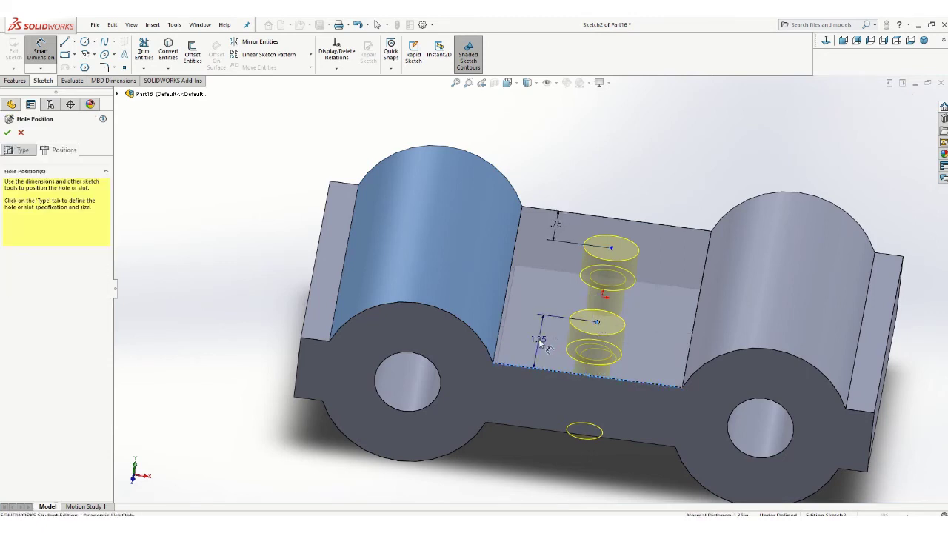
{"action": "left_click", "coordinate": [544, 330]}
{"action": "type", "text": ".75"}
{"action": "key", "text": "Return"}
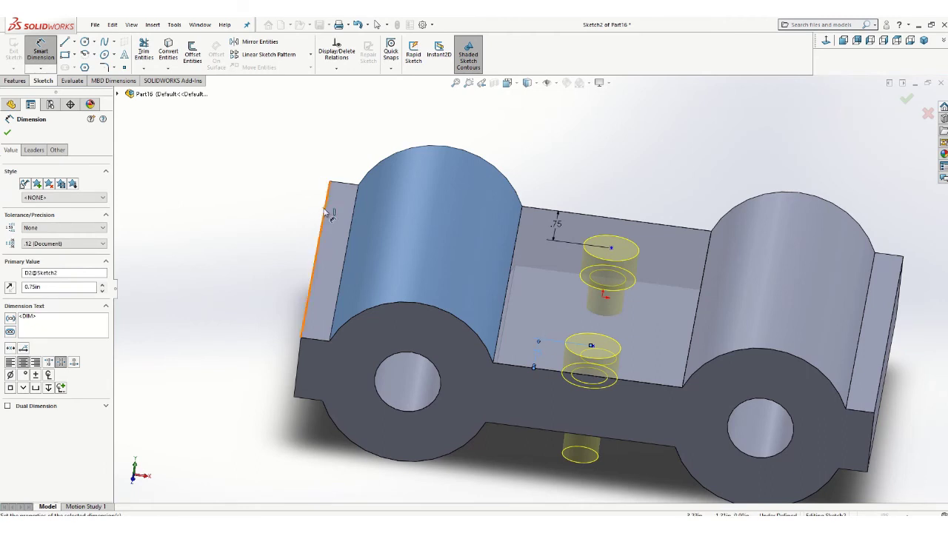
Dimension the rear hole's center 3.25 in from the part's left outer edge
{"action": "left_click", "coordinate": [610, 251]}
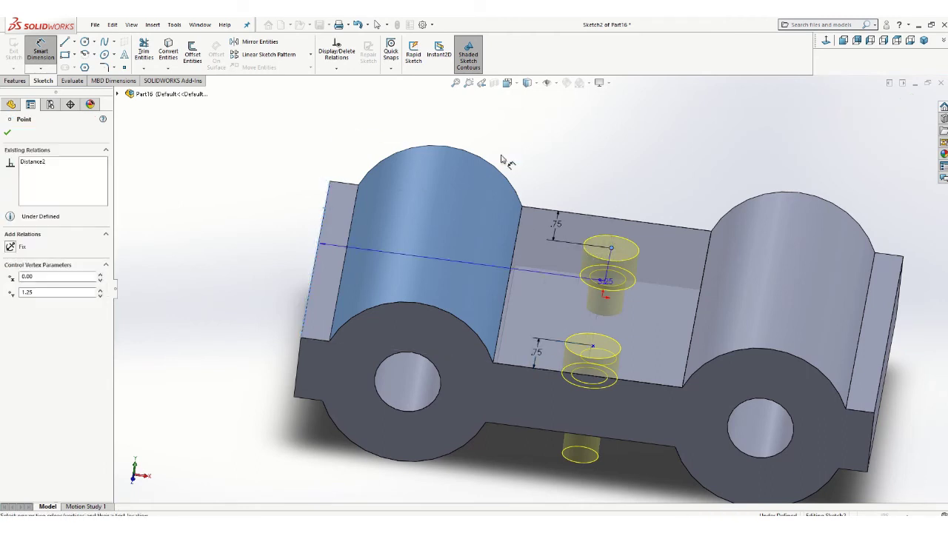
{"action": "left_click", "coordinate": [327, 215]}
{"action": "left_click", "coordinate": [504, 138]}
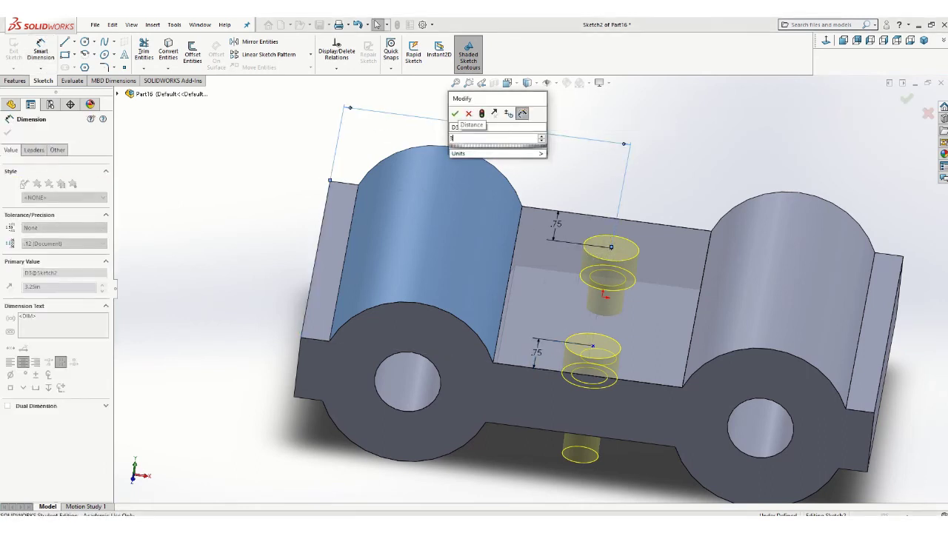
{"action": "key", "text": "Return"}
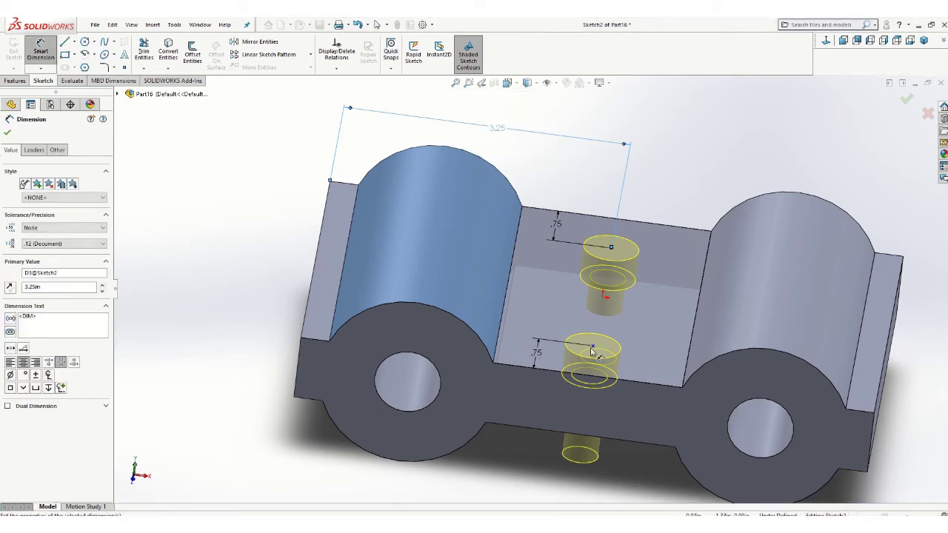
Dimension the front hole's center 3.25 in from the part's left outer edge
{"action": "left_click", "coordinate": [310, 326]}
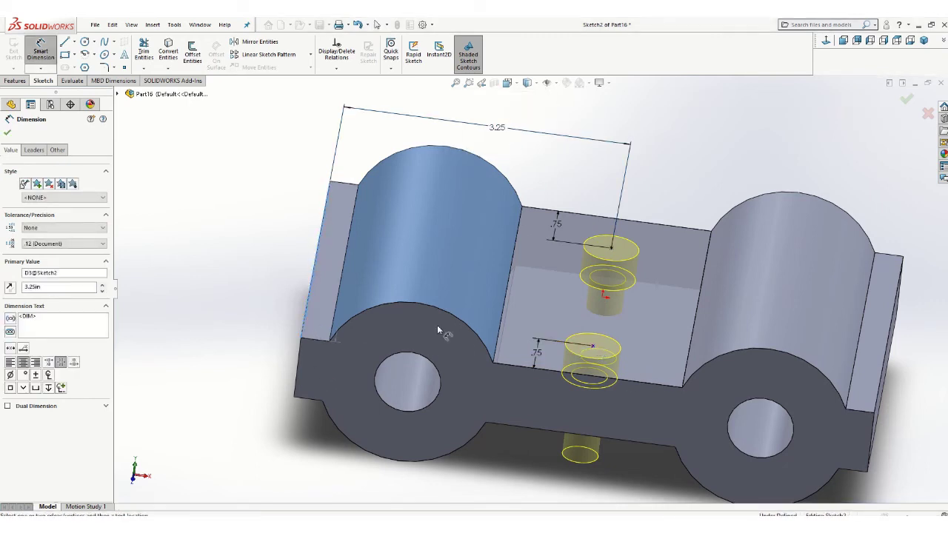
{"action": "left_click", "coordinate": [593, 347]}
{"action": "left_click", "coordinate": [450, 394]}
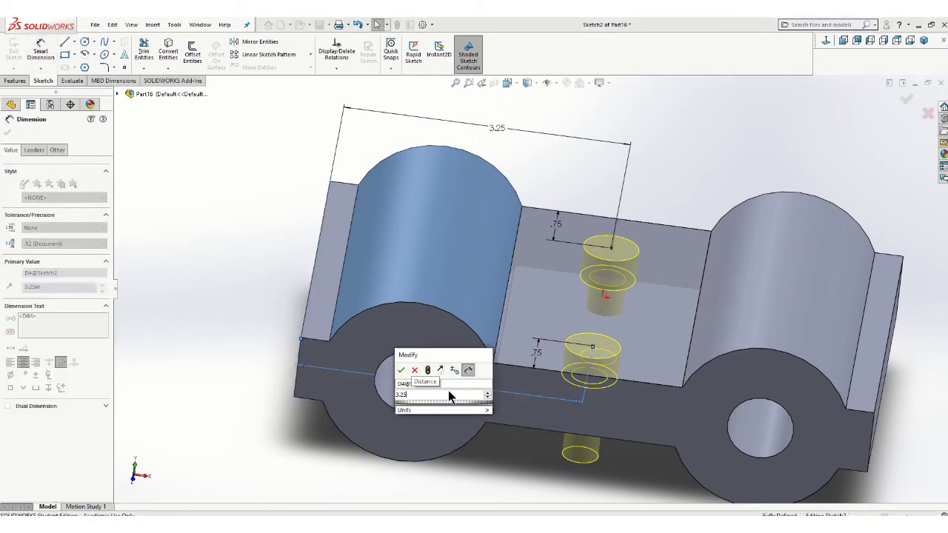
{"action": "key", "text": "Return"}
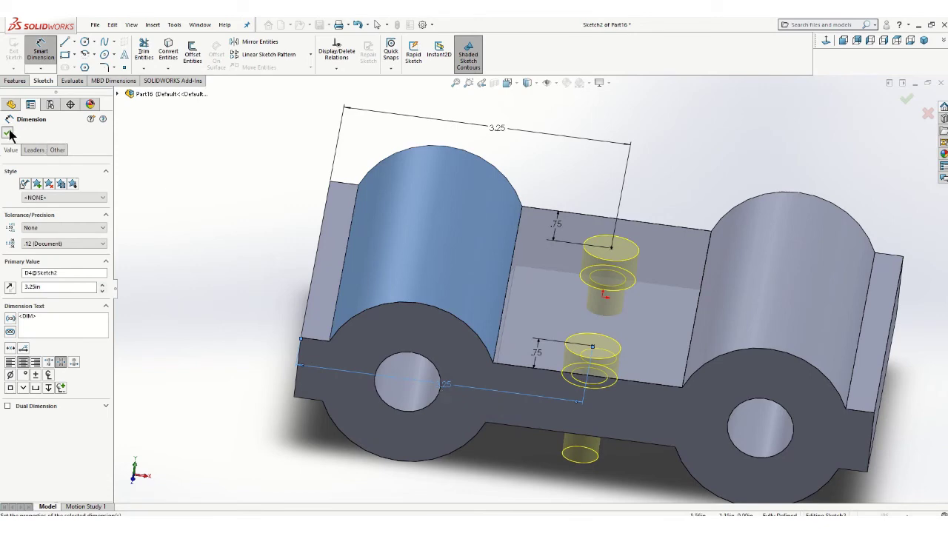
Finish the Hole Wizard feature and inspect the two counterbored holes on the part
{"action": "left_click", "coordinate": [9, 133]}
{"action": "left_click", "coordinate": [10, 134]}
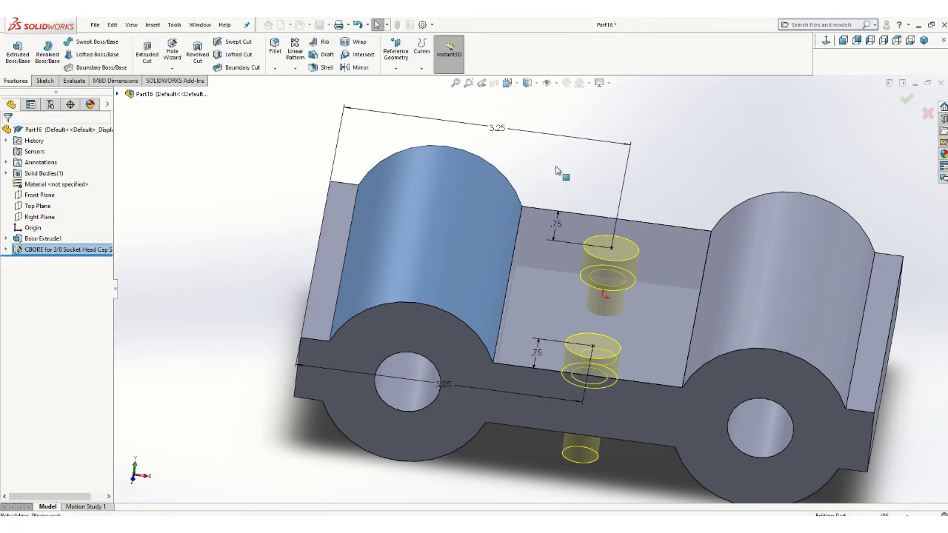
{"action": "middle_click_drag", "start_coordinate": [652, 252], "coordinate": [387, 201]}
{"action": "left_click", "coordinate": [596, 300]}
{"action": "left_click", "coordinate": [296, 193]}
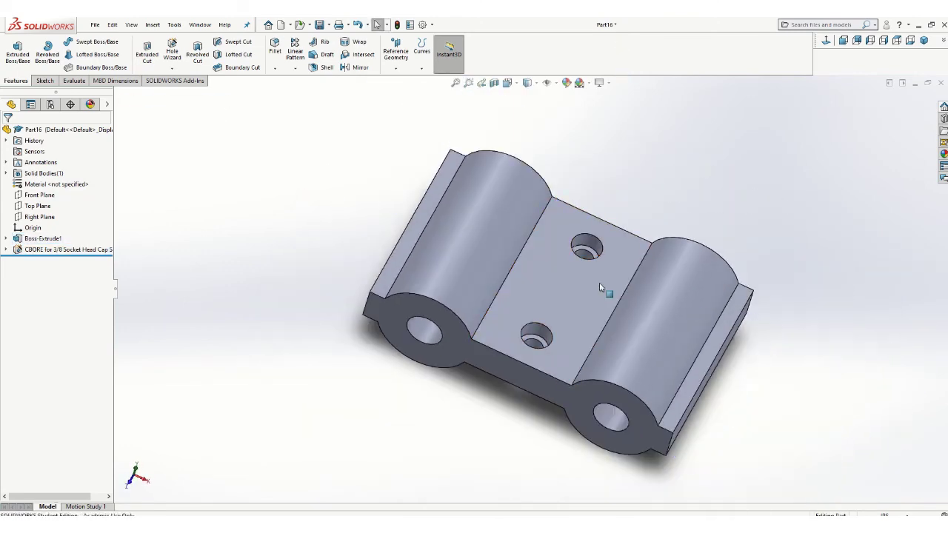
Examine the two counterbored holes and the bored bosses from several angles and distances
{"action": "scroll", "coordinate": [616, 257], "scroll_direction": "down", "scroll_amount": 3}
{"action": "scroll", "coordinate": [616, 257], "scroll_direction": "up", "scroll_amount": 3}
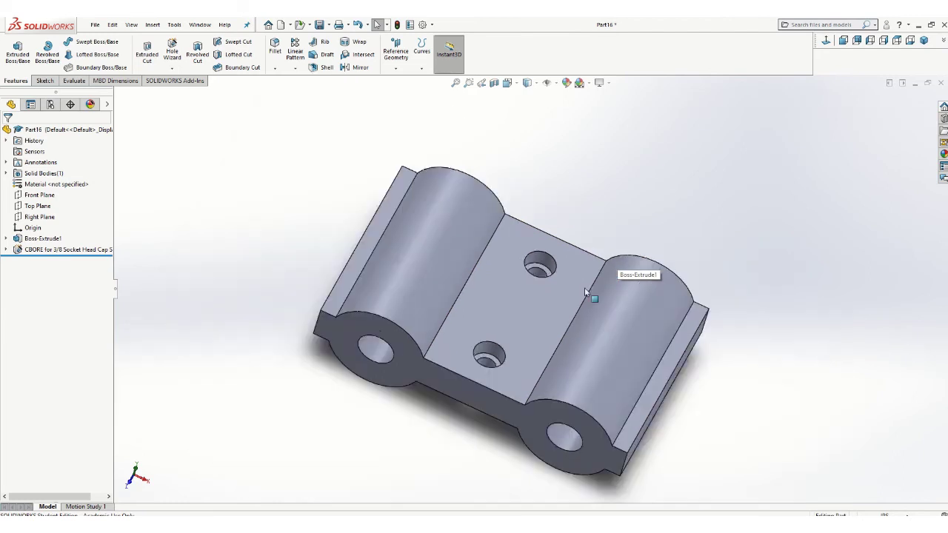
{"action": "scroll", "coordinate": [585, 287], "scroll_direction": "up", "scroll_amount": 2}
{"action": "scroll", "coordinate": [583, 287], "scroll_direction": "down", "scroll_amount": 1}
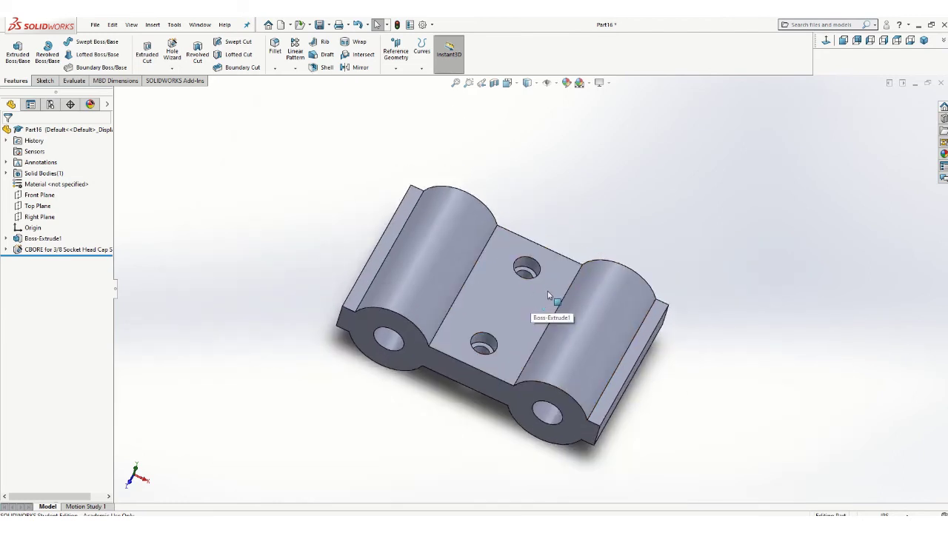
{"action": "middle_click_drag", "start_coordinate": [548, 291], "coordinate": [573, 227]}
{"action": "scroll", "coordinate": [565, 263], "scroll_direction": "down", "scroll_amount": 3}
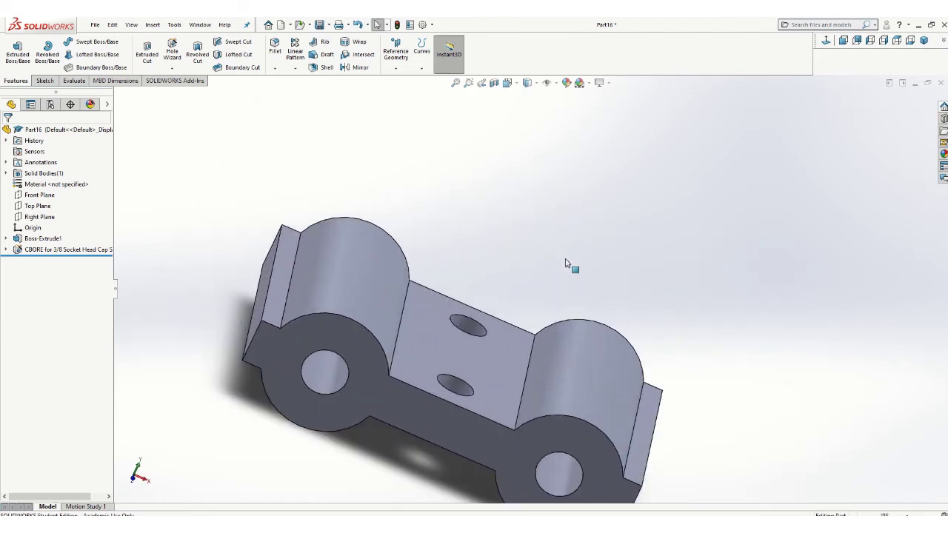
{"action": "scroll", "coordinate": [565, 263], "scroll_direction": "up", "scroll_amount": 3}
{"action": "middle_click_drag", "start_coordinate": [558, 275], "coordinate": [527, 315]}
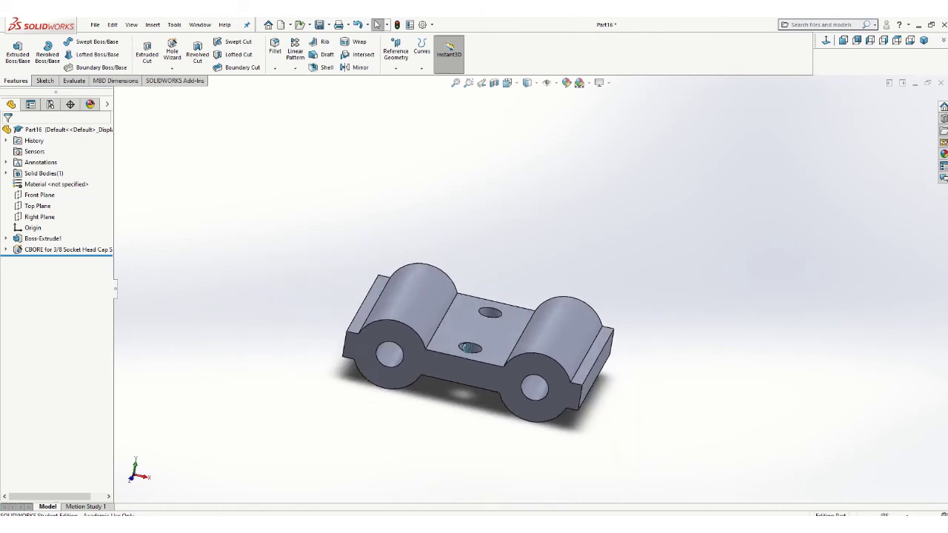
{"action": "middle_click_drag", "start_coordinate": [469, 347], "coordinate": [466, 349]}
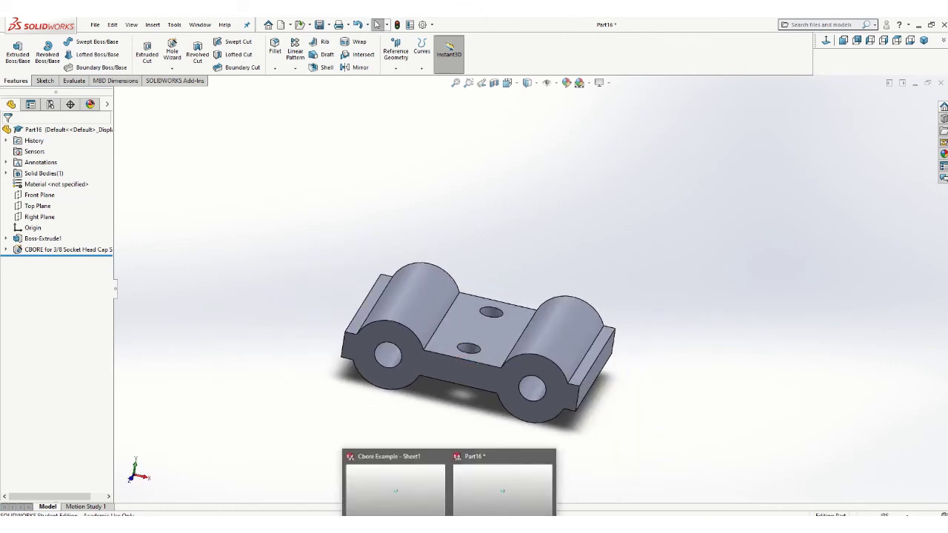
Switch to the Cbore Example drawing and delete the counterbore hole callout below the top view
{"action": "left_click", "coordinate": [425, 500]}
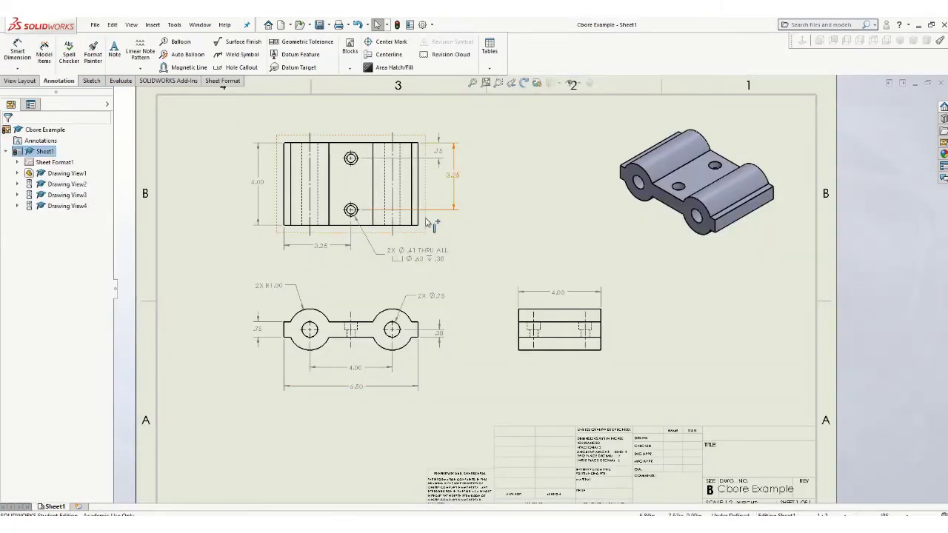
{"action": "scroll", "coordinate": [377, 188], "scroll_direction": "down", "scroll_amount": 1}
{"action": "left_click", "coordinate": [419, 262]}
{"action": "key", "text": "Delete"}
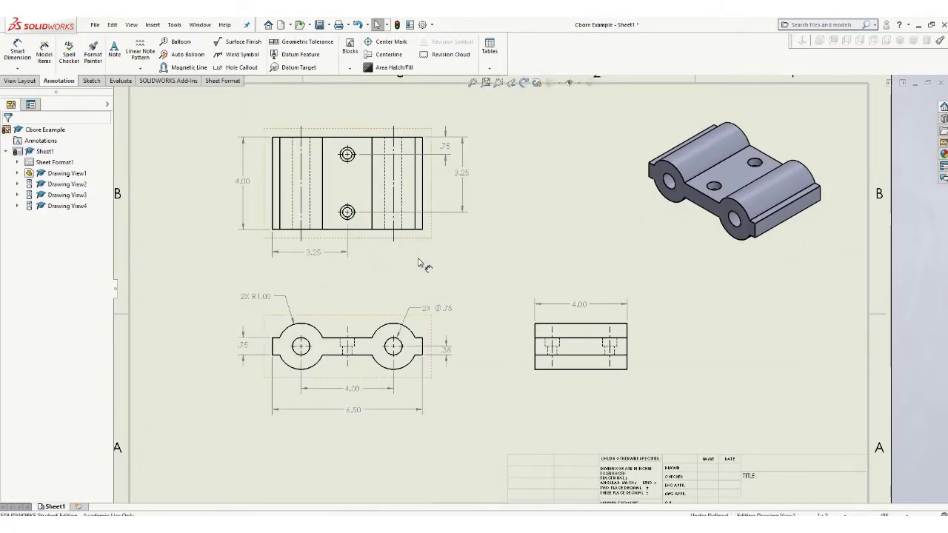
Add a hole callout to the lower counterbored hole in the top view, placing its text below the view's lower right corner
{"action": "scroll", "coordinate": [370, 194], "scroll_direction": "down", "scroll_amount": 1}
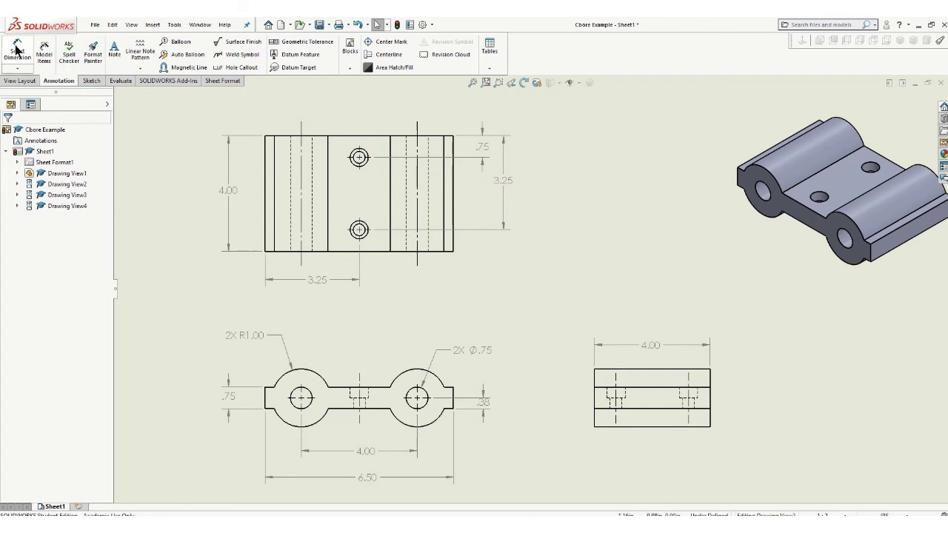
{"action": "left_click", "coordinate": [235, 68]}
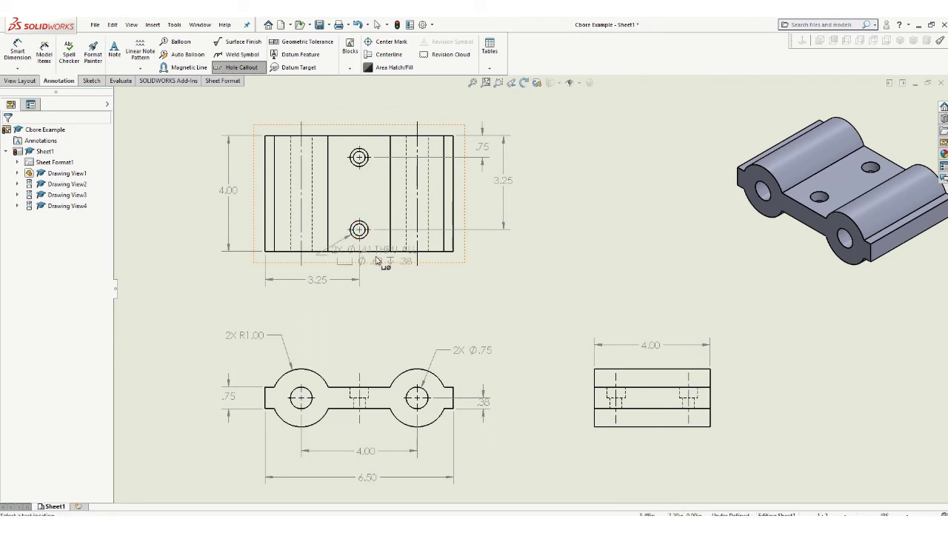
{"action": "left_click", "coordinate": [362, 236]}
{"action": "left_click", "coordinate": [453, 292]}
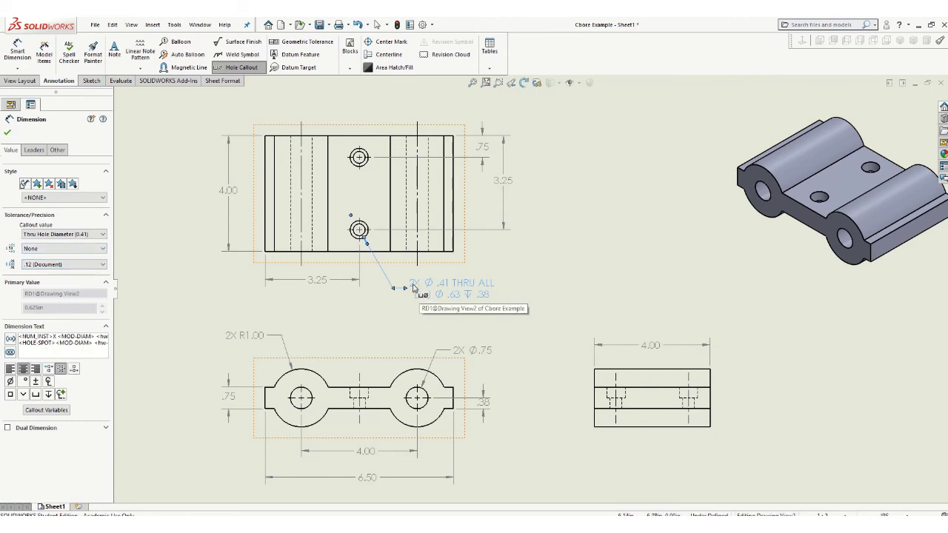
{"action": "left_click", "coordinate": [6, 135]}
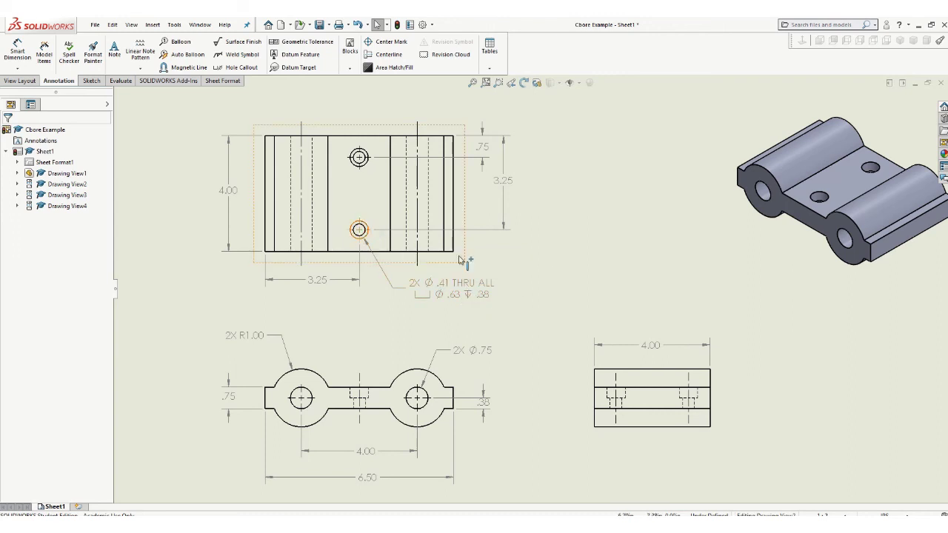
Examine the hole callout, the hidden counterbore lines in the front and side views, and the overall sheet layout
{"action": "scroll", "coordinate": [548, 317], "scroll_direction": "up", "scroll_amount": 3}
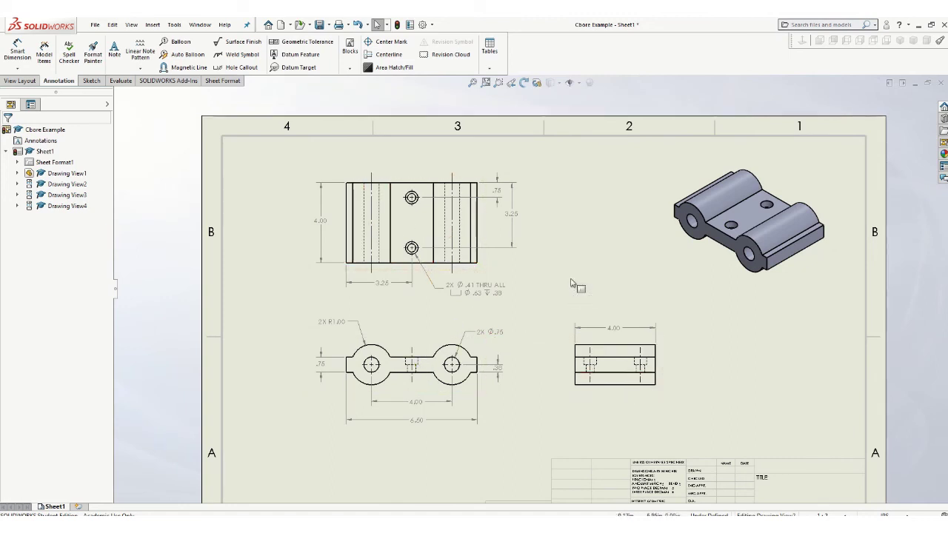
{"action": "scroll", "coordinate": [570, 283], "scroll_direction": "down", "scroll_amount": 1}
{"action": "scroll", "coordinate": [559, 315], "scroll_direction": "down", "scroll_amount": 1}
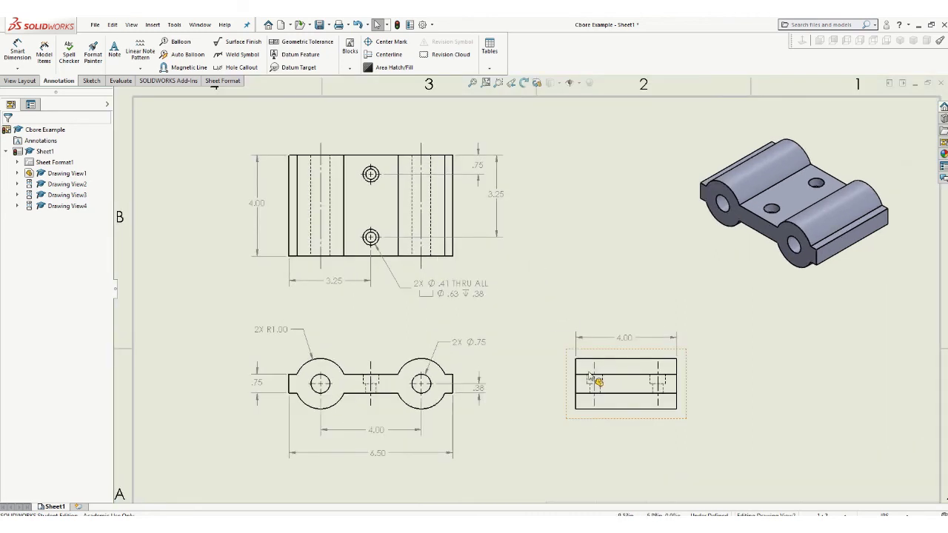
{"action": "scroll", "coordinate": [590, 378], "scroll_direction": "down", "scroll_amount": 2}
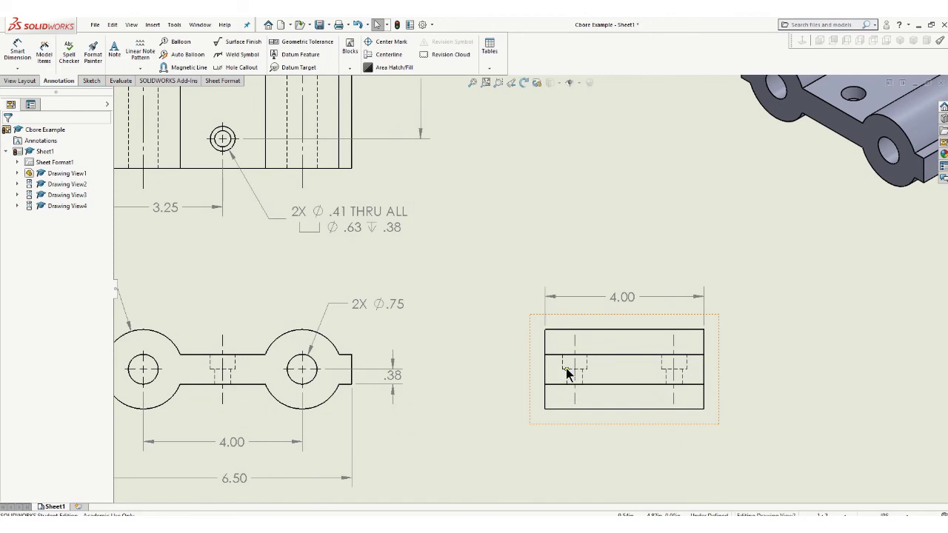
{"action": "key", "text": "f"}
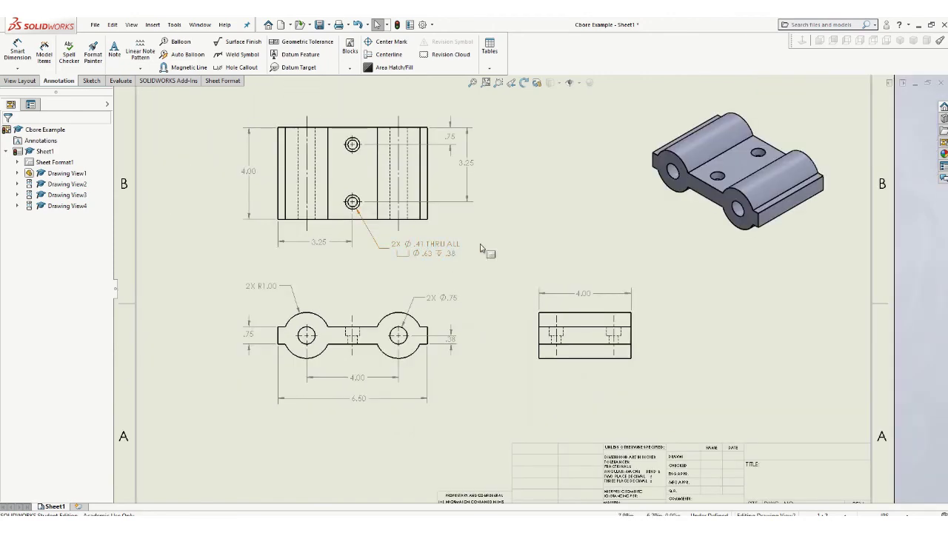
{"action": "key", "text": "f"}
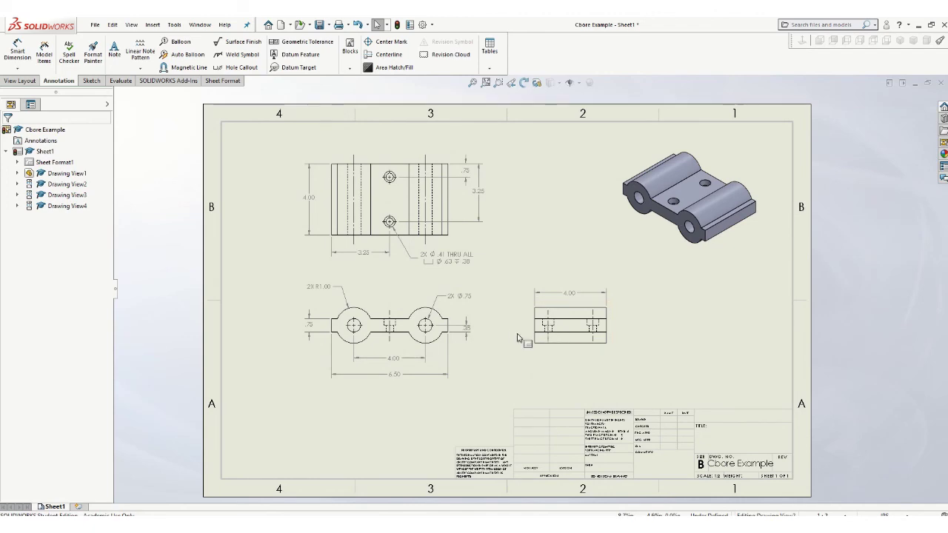
{"action": "scroll", "coordinate": [544, 326], "scroll_direction": "down", "scroll_amount": 5}
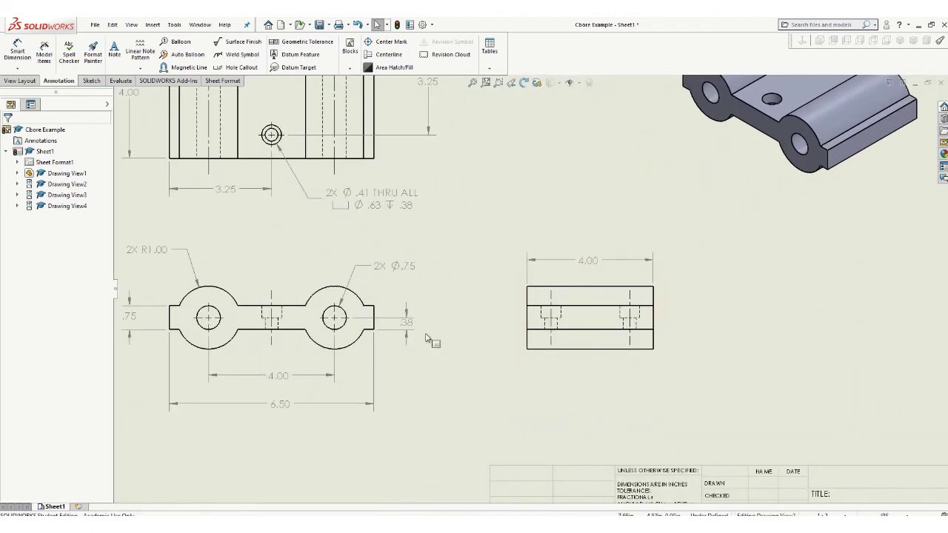
{"action": "scroll", "coordinate": [426, 337], "scroll_direction": "up", "scroll_amount": 1}
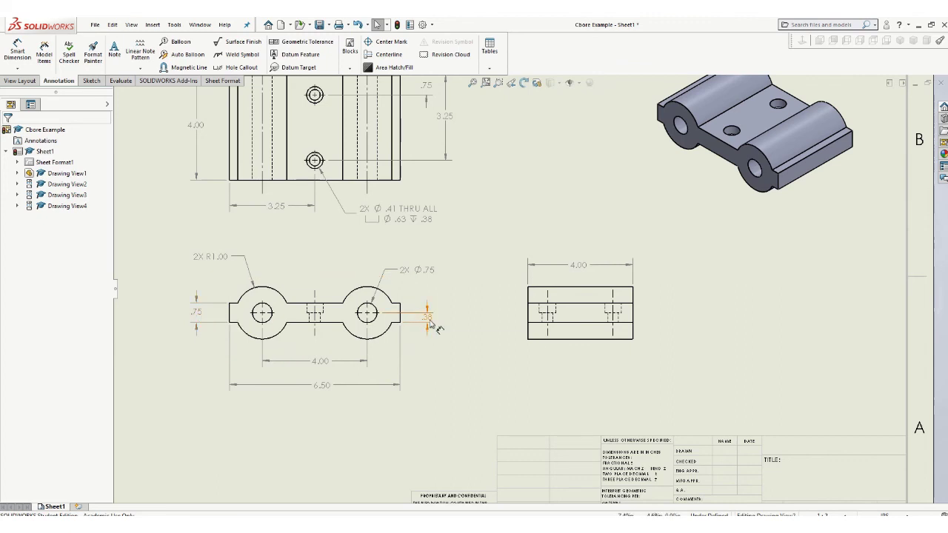
{"action": "key", "text": "f"}
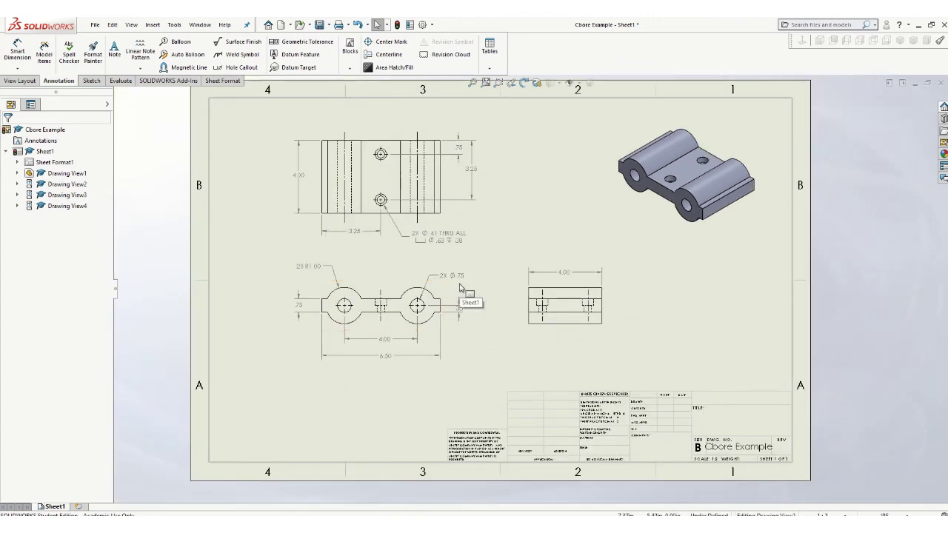